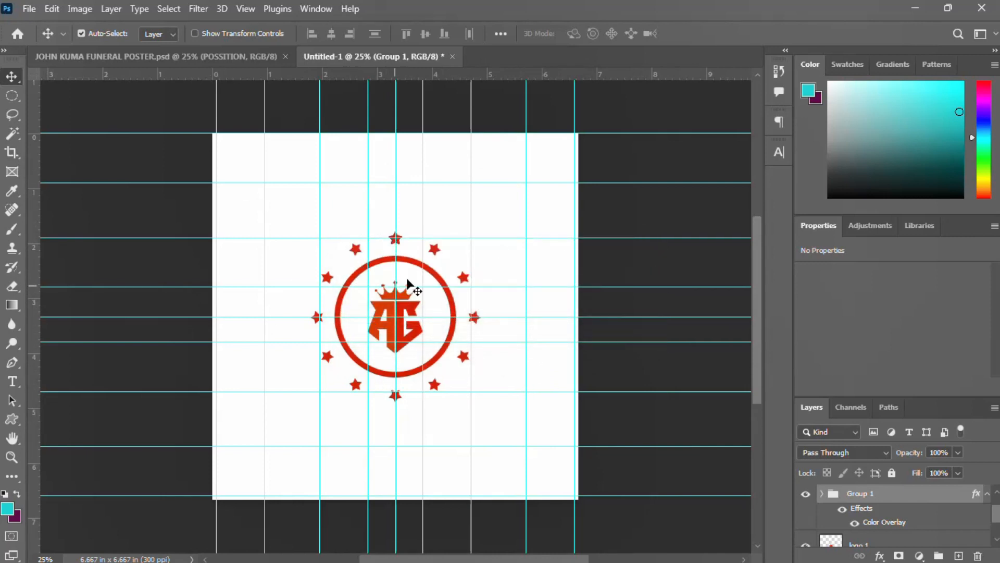
{"action": "scroll", "coordinate": [440, 294], "scroll_direction": "up", "scroll_amount": 1}
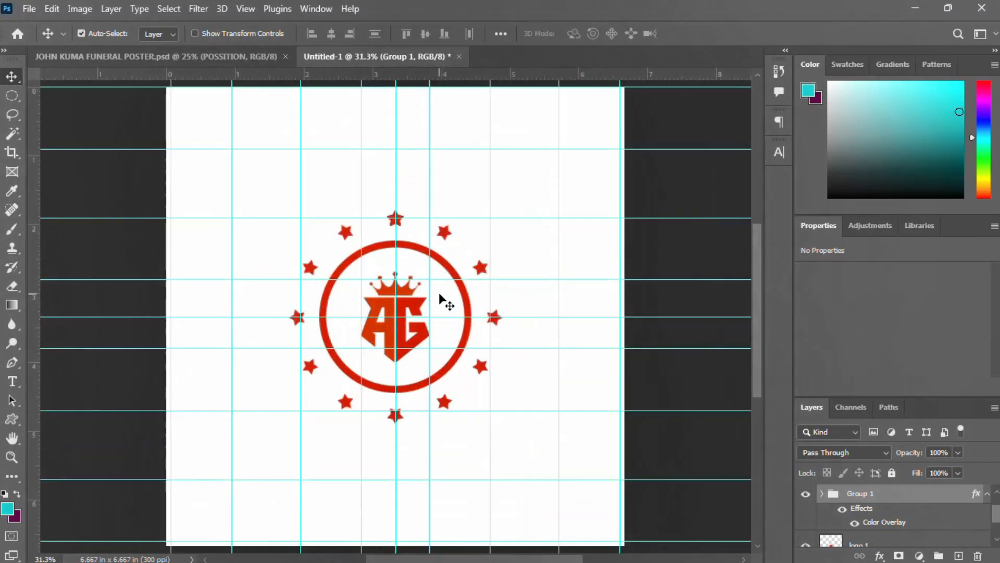
{"action": "scroll", "coordinate": [440, 295], "scroll_direction": "down", "scroll_amount": 1}
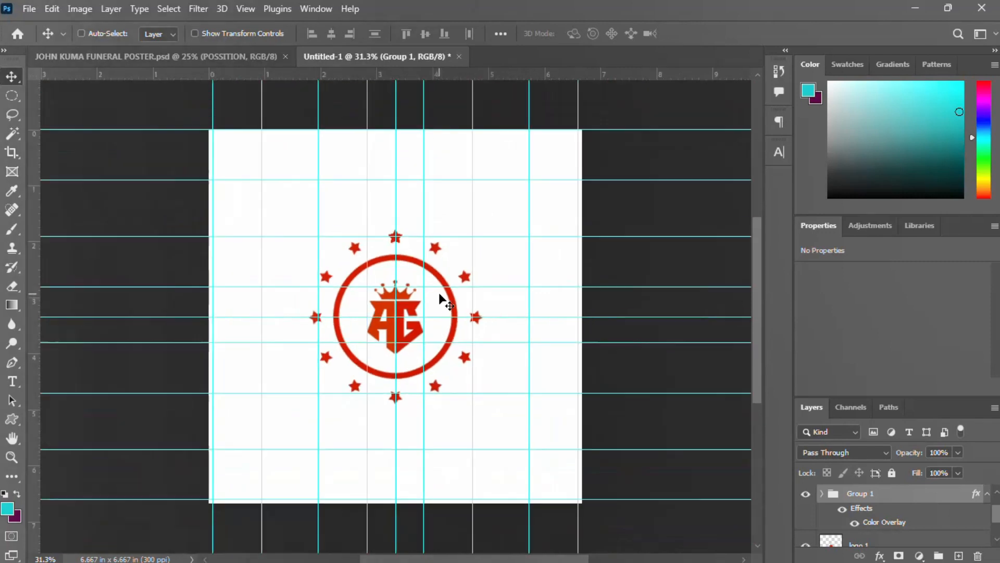
{"action": "scroll", "coordinate": [439, 292], "scroll_direction": "up", "scroll_amount": 2}
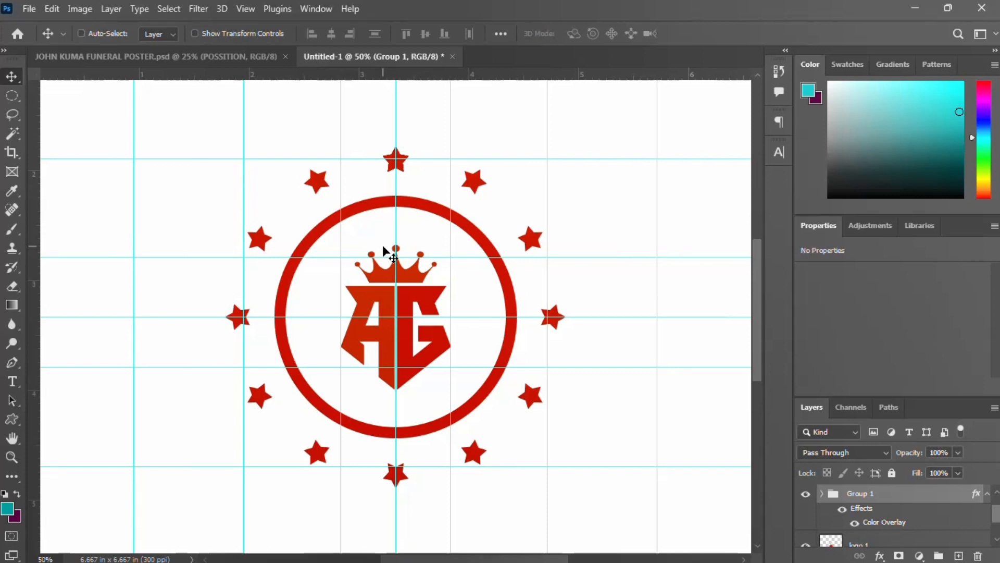
Step: Create a transparent 2000 × 2000 px document at 300 pixels/inch and add a white Solid Color fill layer
{"action": "key", "text": "ctrl+n"}
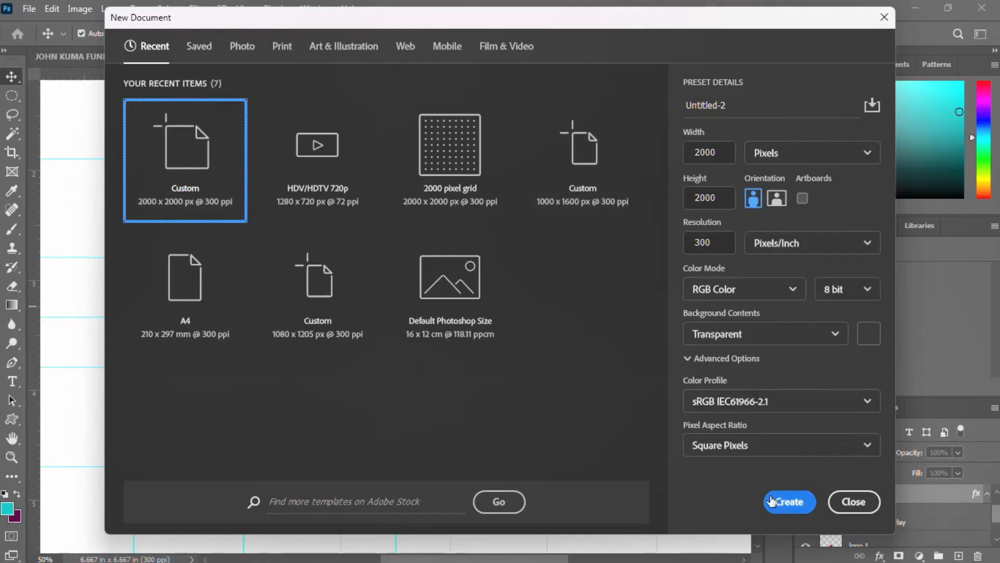
{"action": "left_click", "coordinate": [788, 502]}
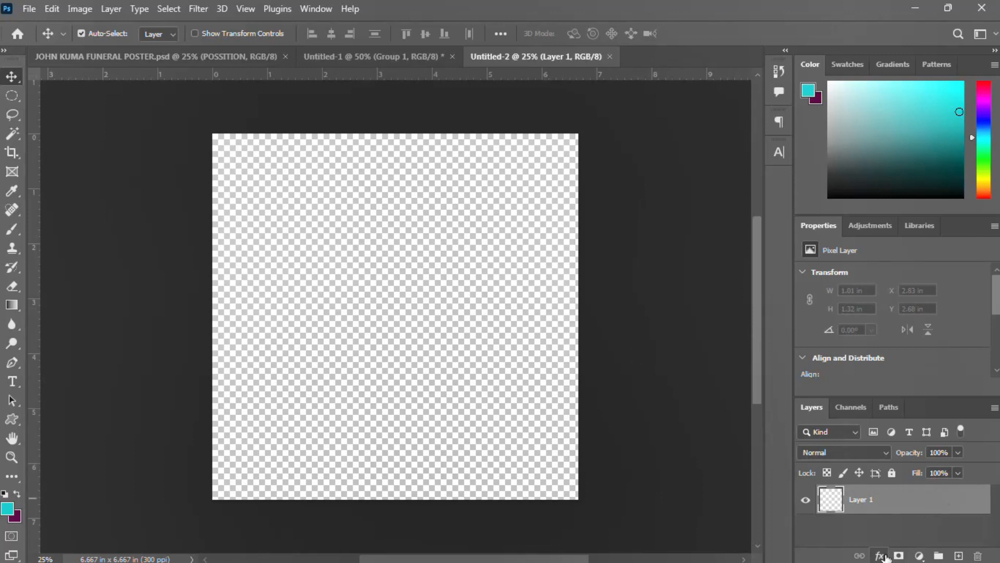
{"action": "left_click", "coordinate": [920, 555]}
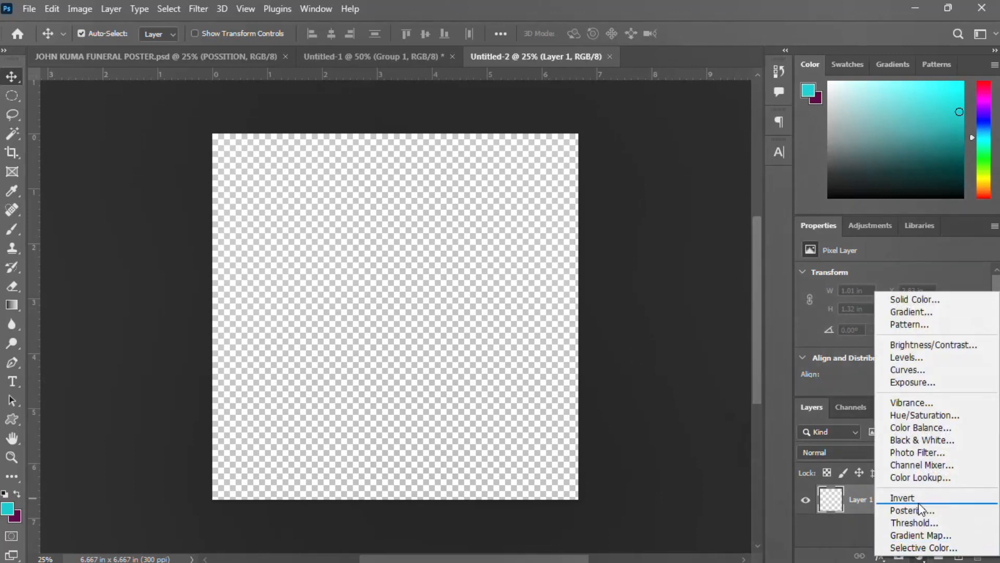
{"action": "left_click", "coordinate": [896, 300]}
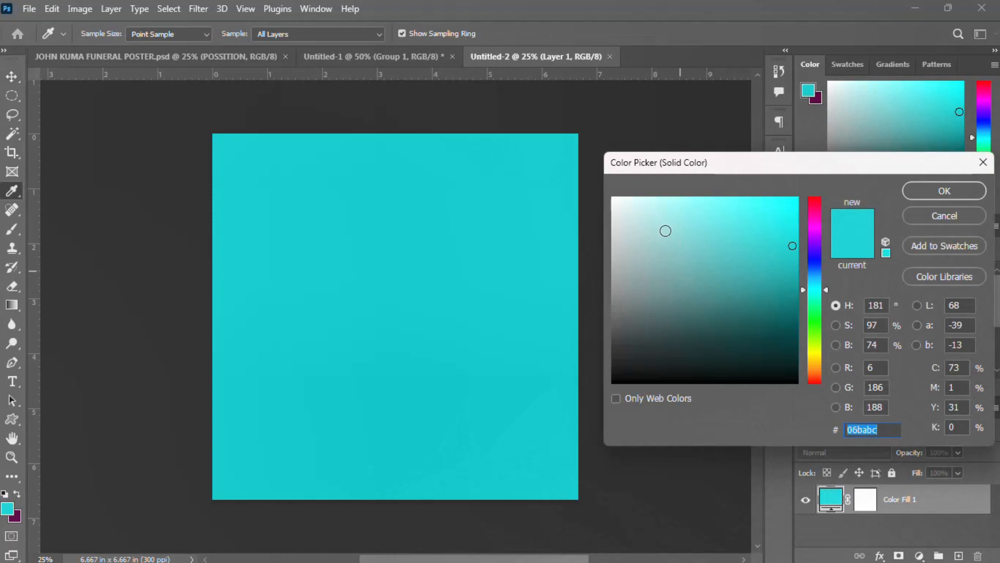
{"action": "left_click_drag", "start_coordinate": [665, 231], "coordinate": [583, 174]}
{"action": "left_click", "coordinate": [926, 186]}
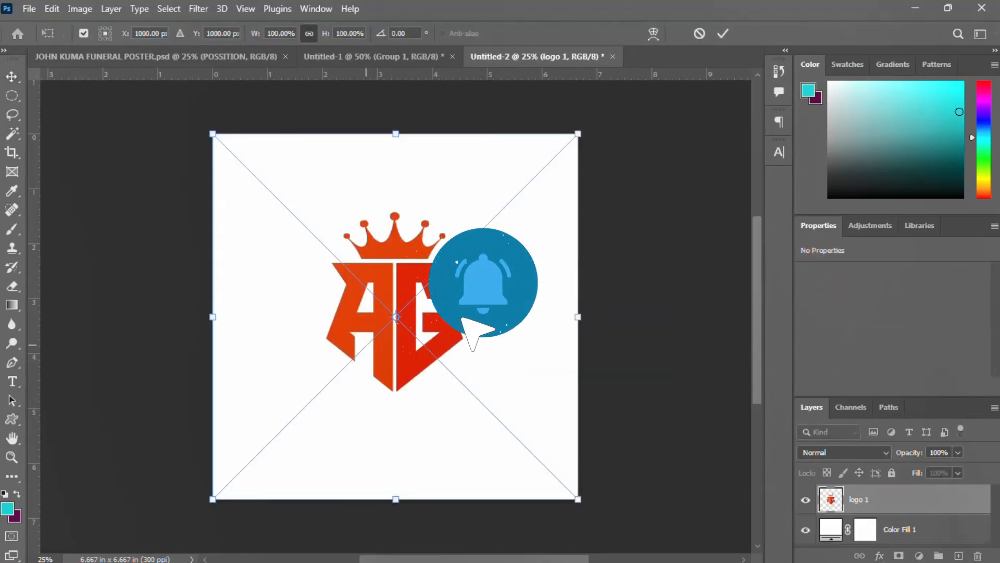
Step: Place the logo 1 image on the canvas and scale it about its centre to about 79%
{"action": "key", "text": "Return"}
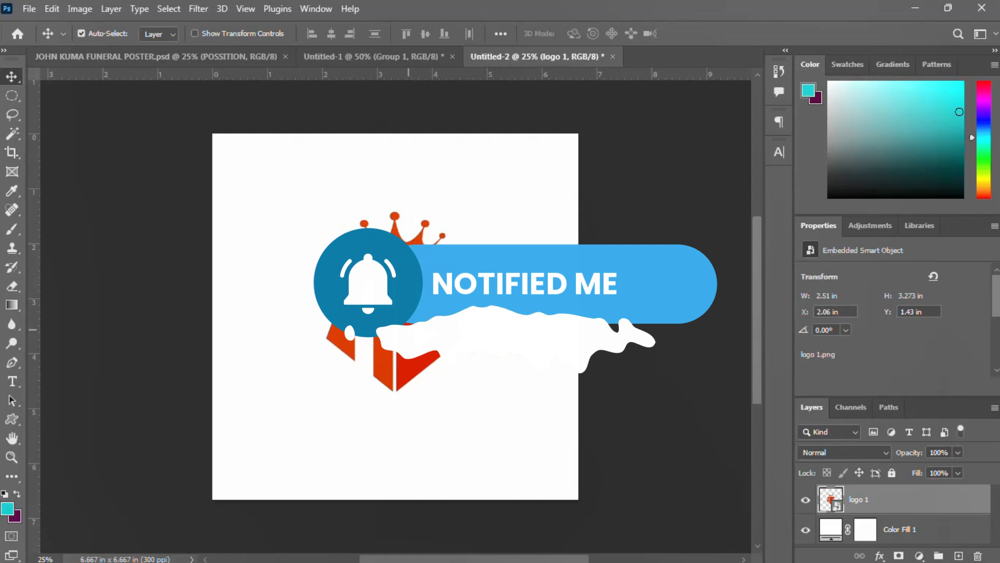
{"action": "key", "text": "ctrl+t"}
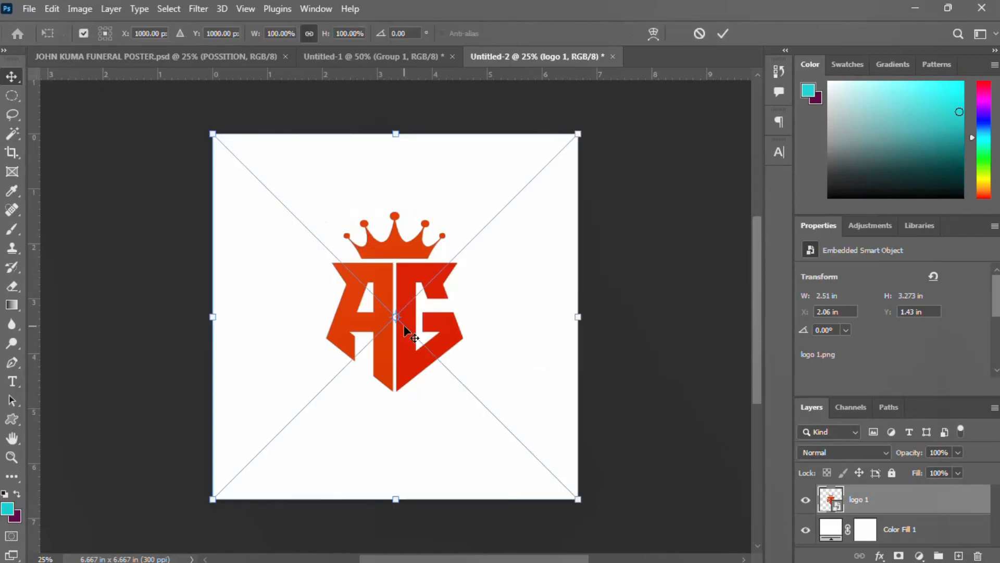
{"action": "left_click_drag", "start_coordinate": [580, 132], "coordinate": [562, 192]}
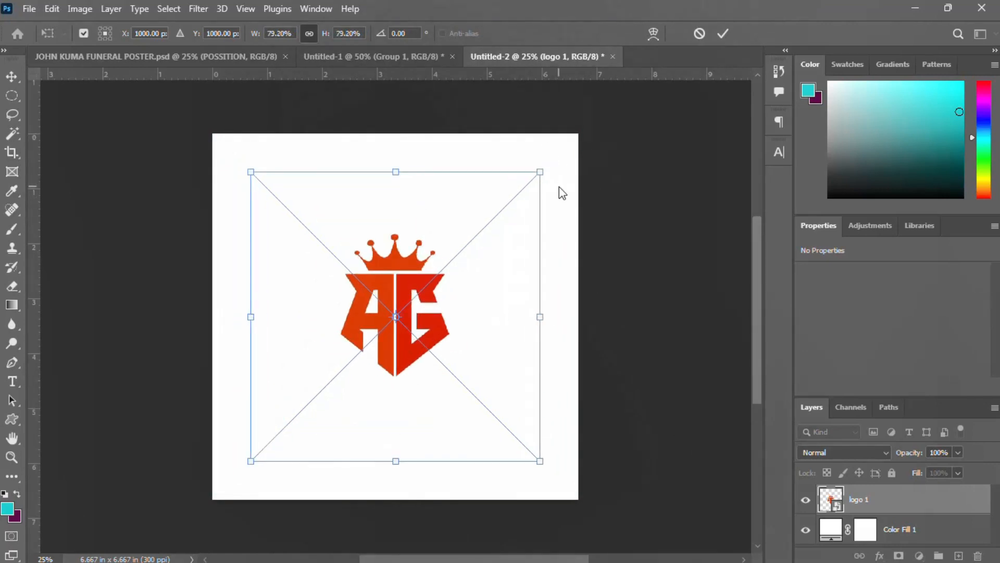
{"action": "key", "text": "Return"}
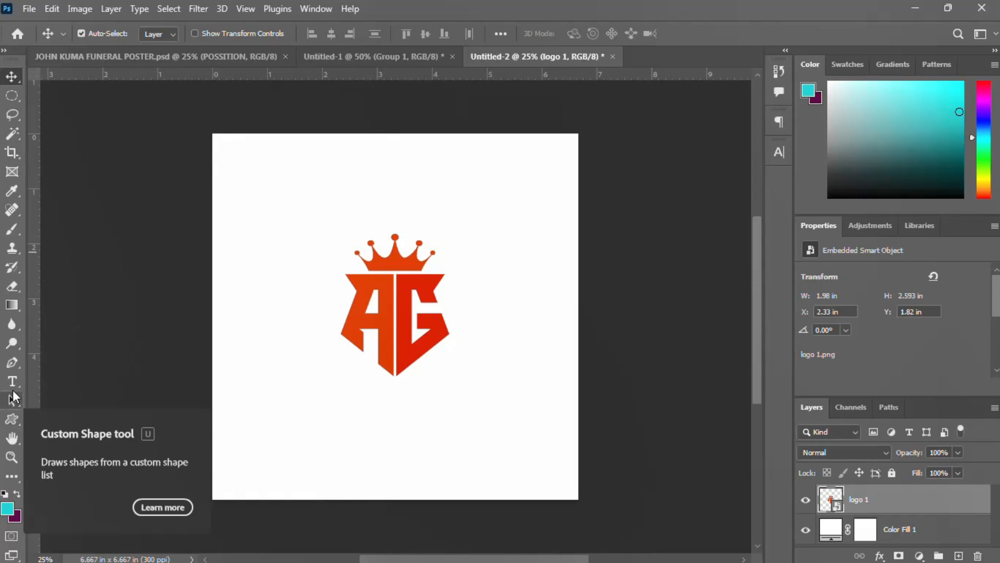
Step: Draw a circle about 1264 px in diameter around the logo with the Ellipse tool
{"action": "right_click", "coordinate": [15, 416]}
{"action": "left_click", "coordinate": [51, 431]}
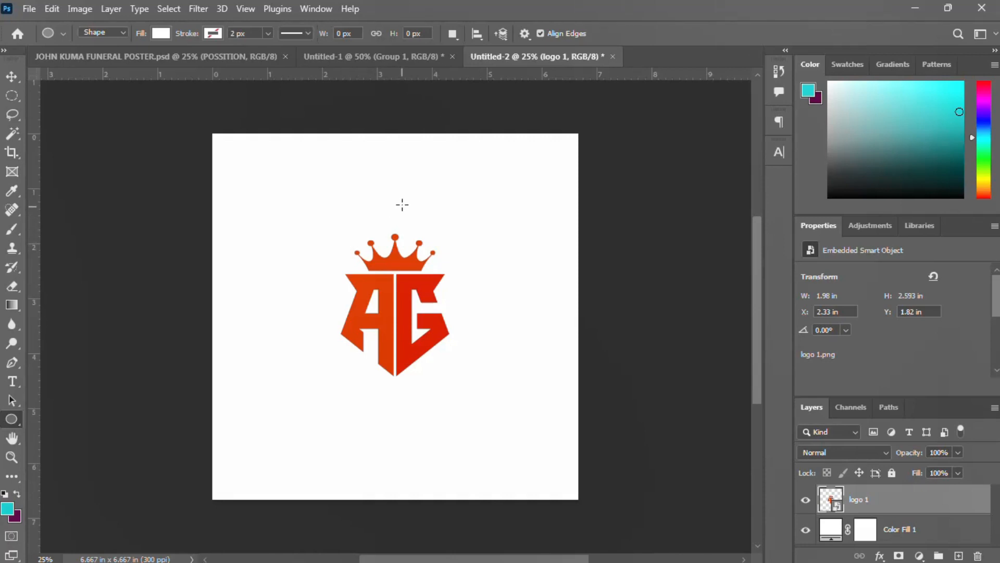
{"action": "left_click_drag", "start_coordinate": [306, 217], "coordinate": [548, 449]}
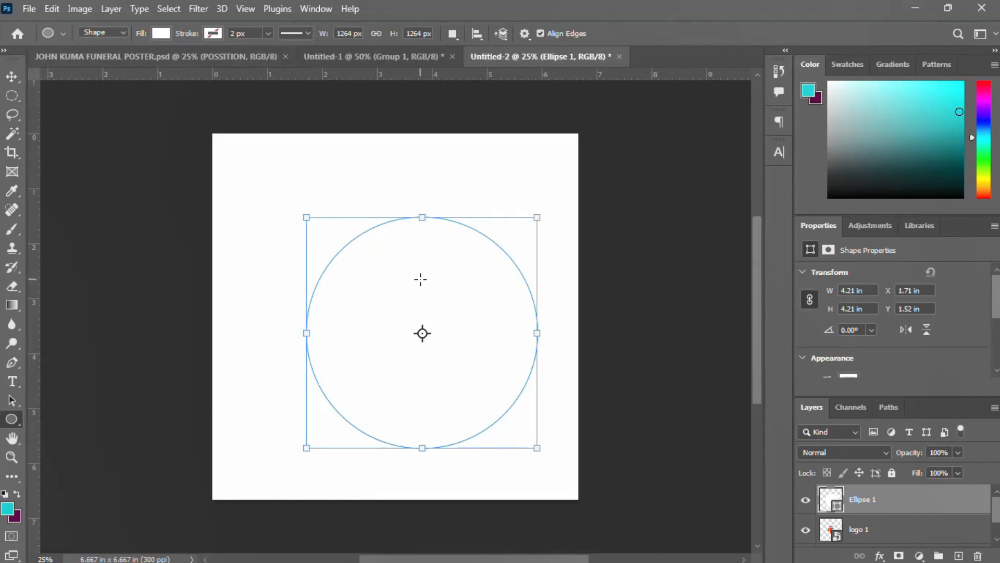
Step: Remove the circle's fill and give it a red stroke
{"action": "left_click", "coordinate": [161, 33]}
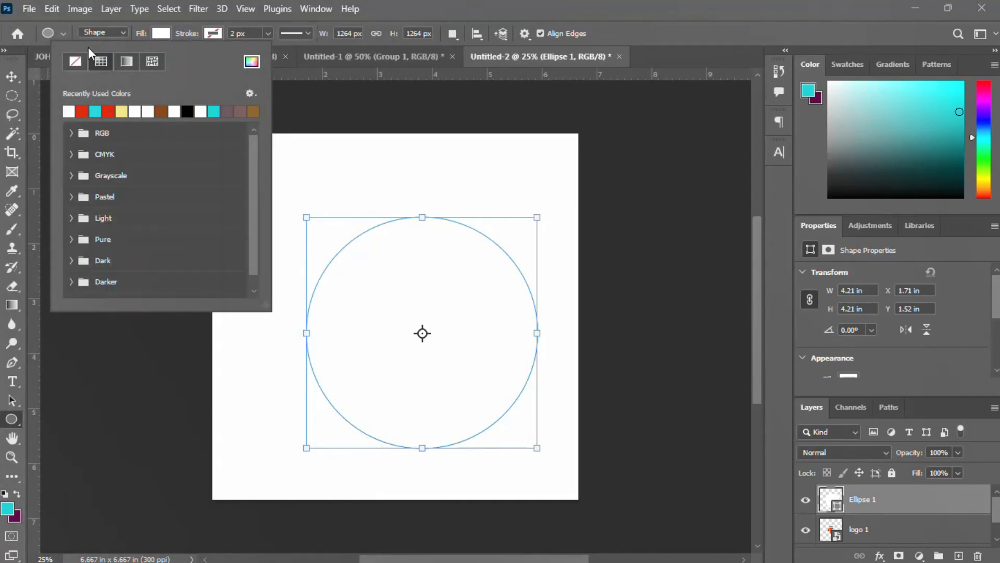
{"action": "left_click", "coordinate": [71, 62]}
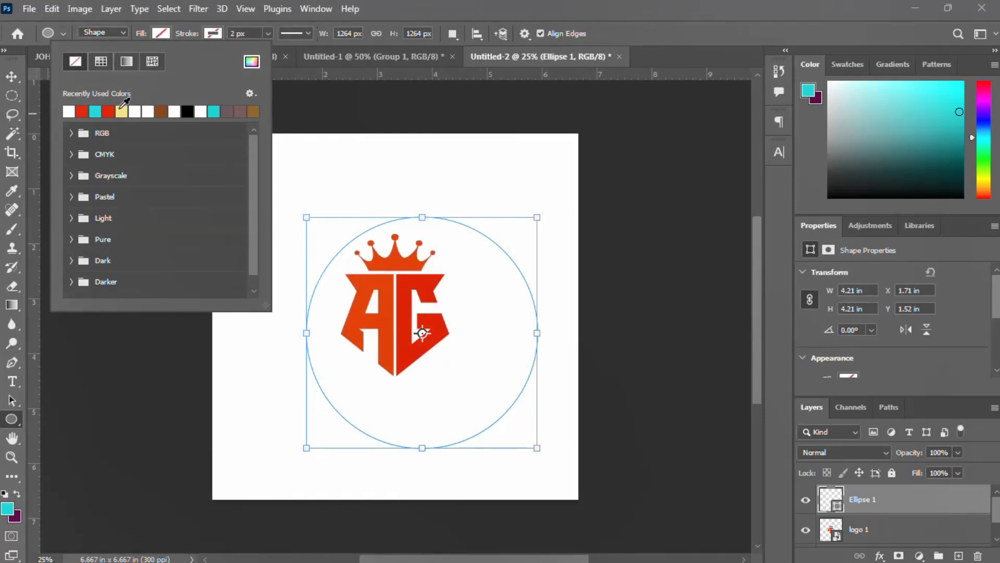
{"action": "left_click", "coordinate": [226, 33]}
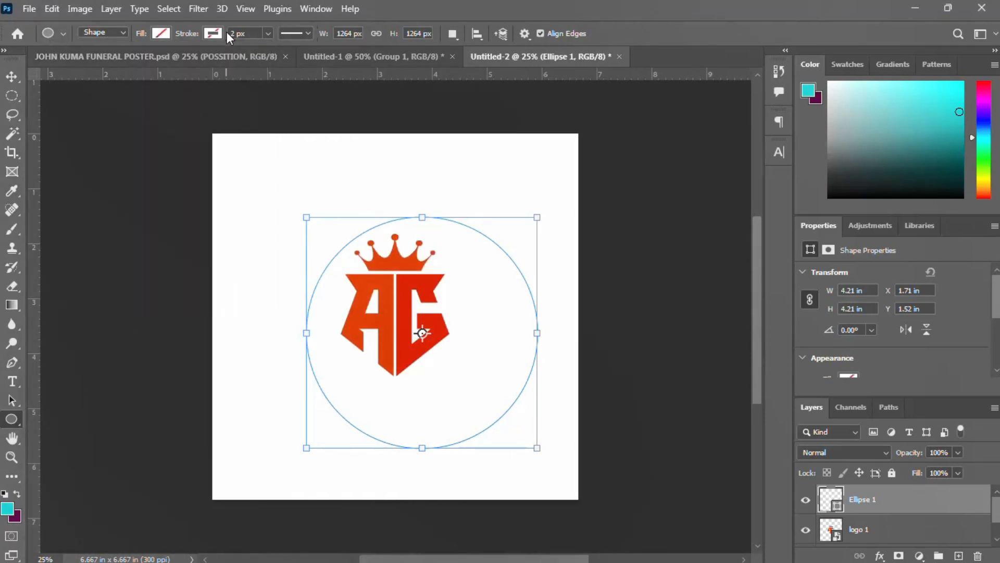
{"action": "left_click", "coordinate": [215, 33]}
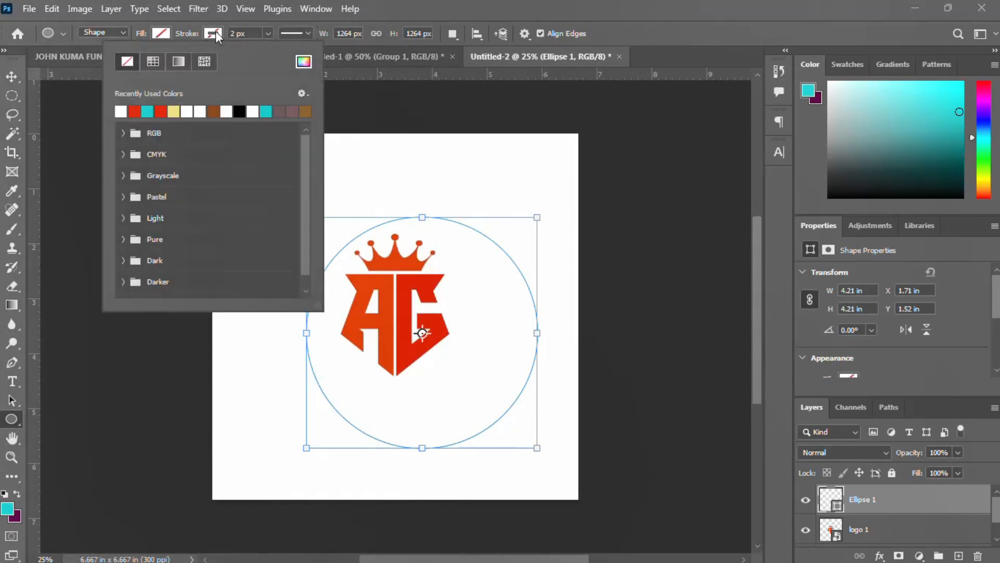
{"action": "left_click", "coordinate": [134, 111]}
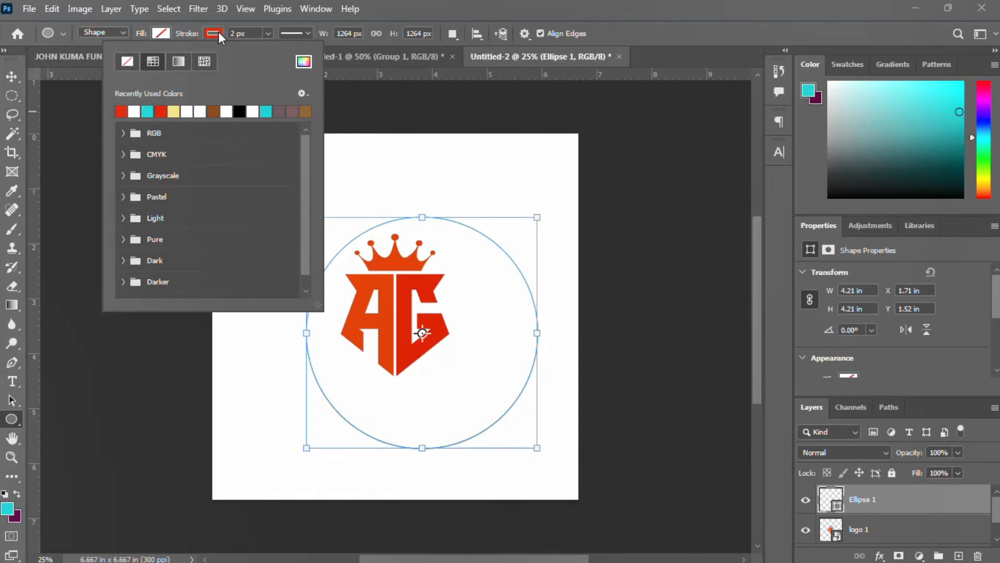
Step: Set the circle's stroke width to 30 px
{"action": "left_click", "coordinate": [236, 32]}
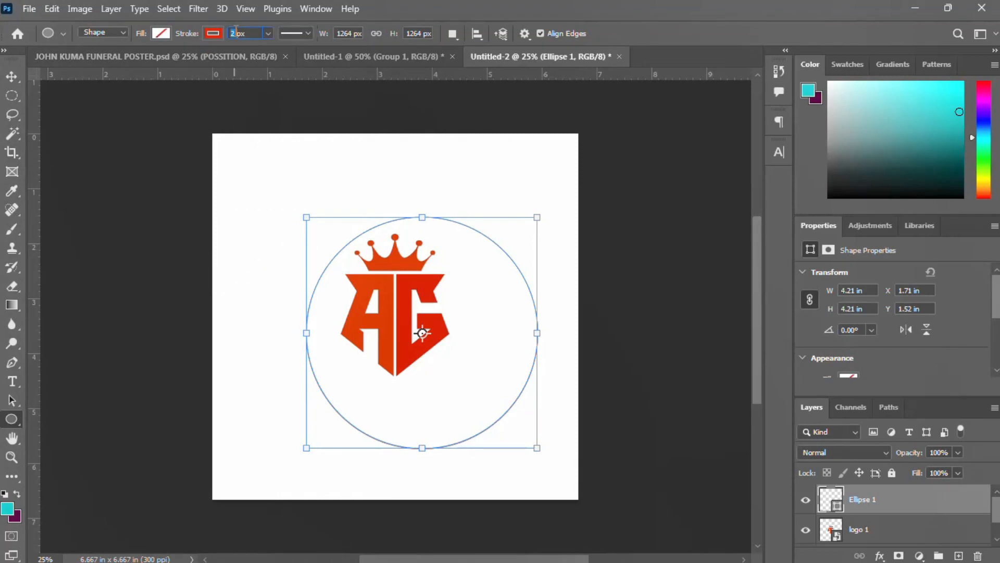
{"action": "key", "text": "Return"}
{"action": "double_click", "coordinate": [236, 32]}
{"action": "type", "text": "3"}
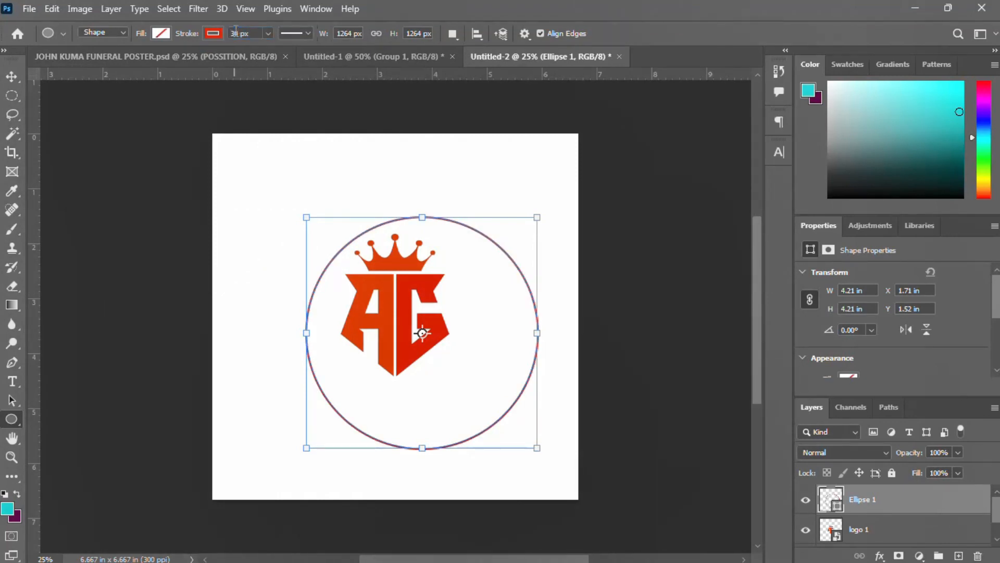
{"action": "type", "text": "0"}
{"action": "key", "text": "Return"}
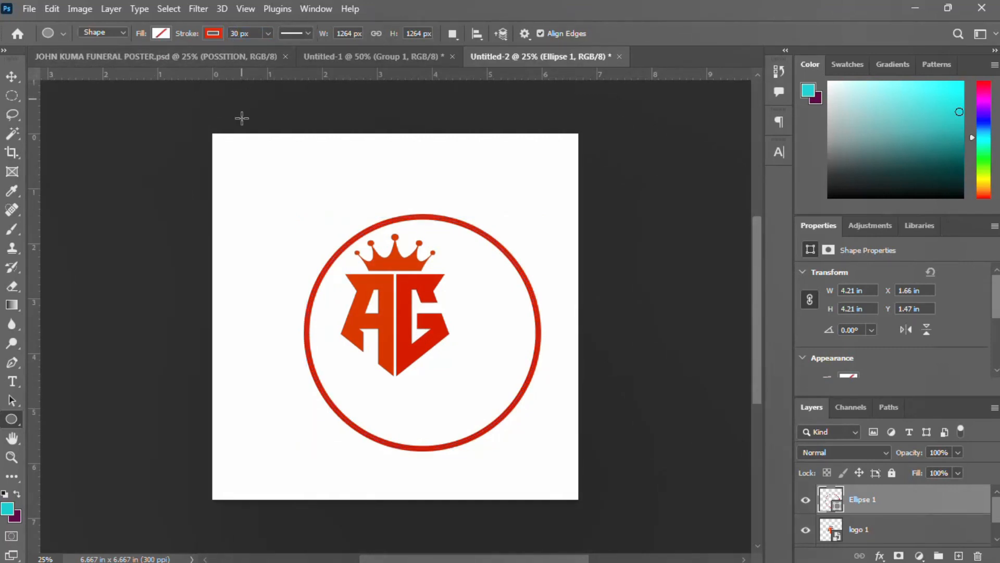
Step: Move the circle around the logo and centre it horizontally on the canvas, and centre the logo both horizontally and vertically
{"action": "key", "text": "v"}
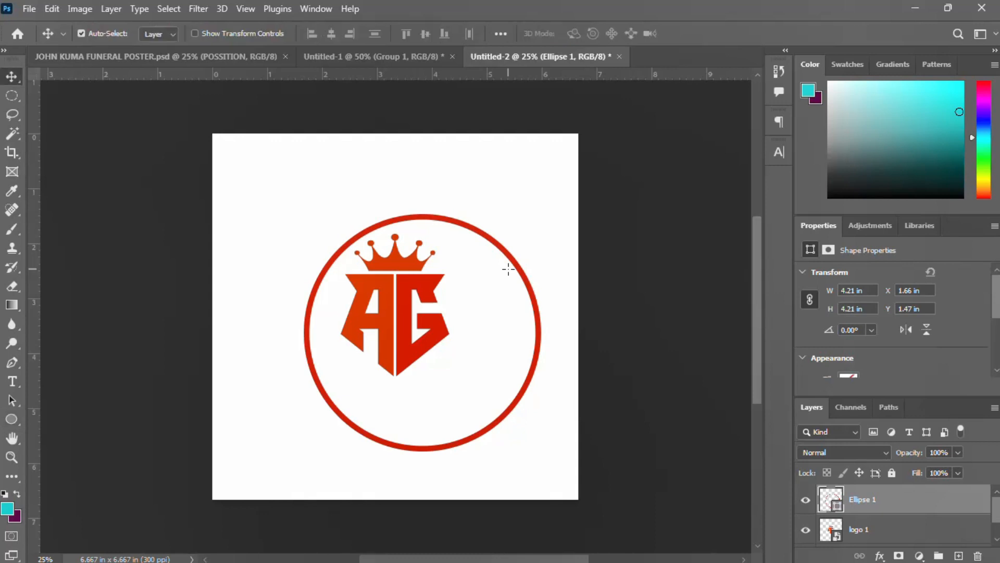
{"action": "left_click_drag", "start_coordinate": [520, 275], "coordinate": [504, 259]}
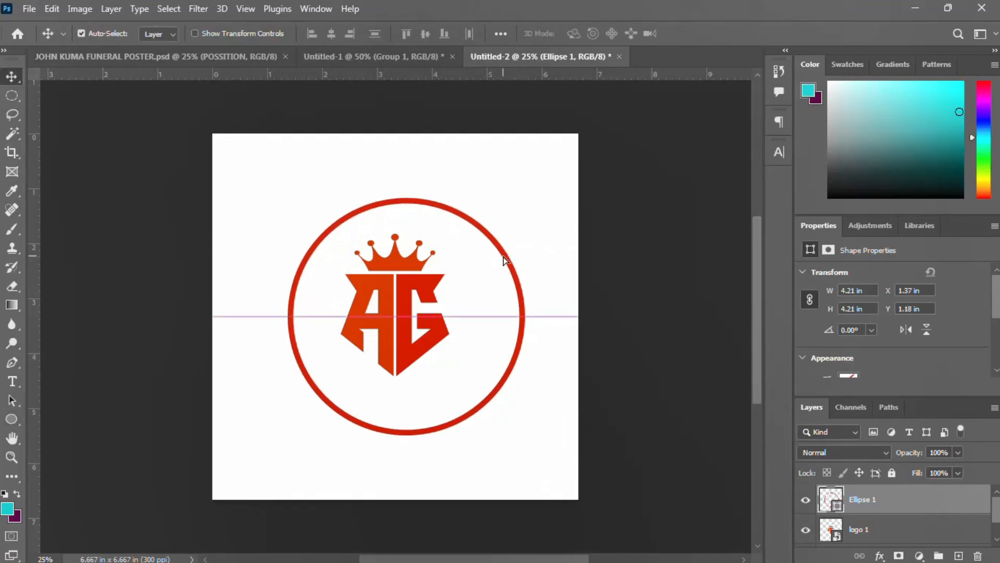
{"action": "key", "text": "ctrl+a"}
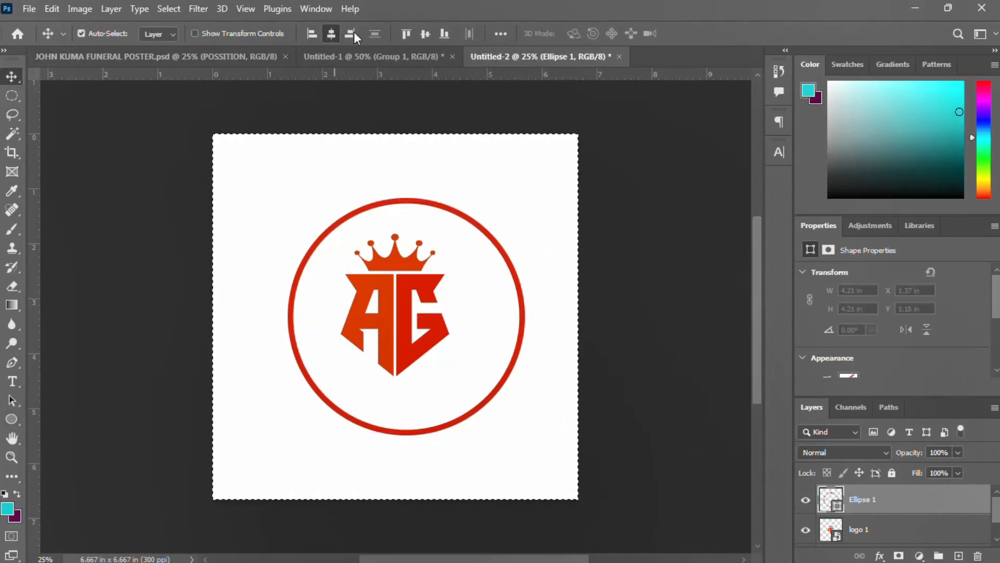
{"action": "left_click", "coordinate": [336, 32]}
{"action": "left_click", "coordinate": [879, 525]}
{"action": "left_click", "coordinate": [337, 33]}
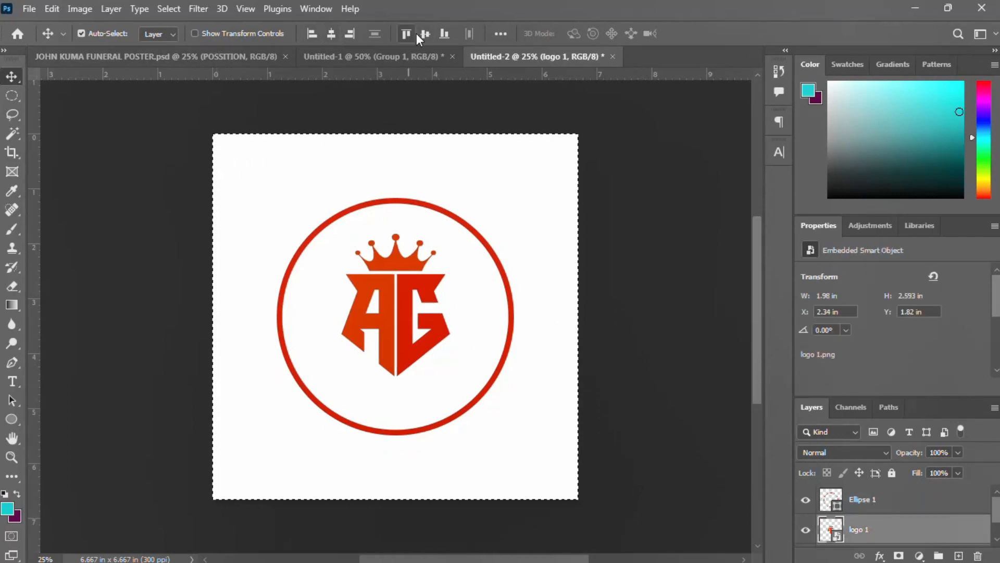
{"action": "left_click", "coordinate": [426, 33]}
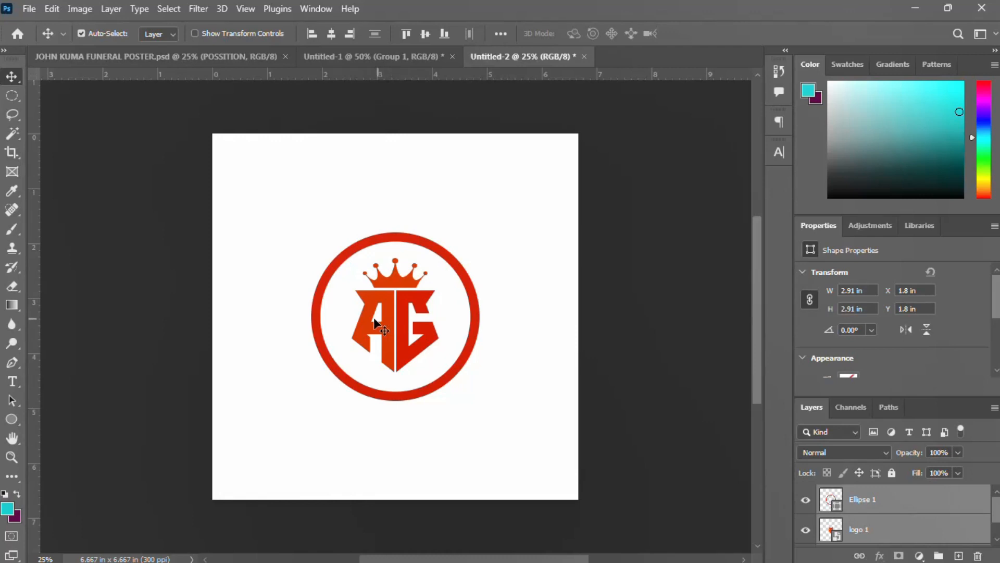
Step: Add a new layer above the ring and choose the Custom Shape tool with the five-point star shape
{"action": "key", "text": "u"}
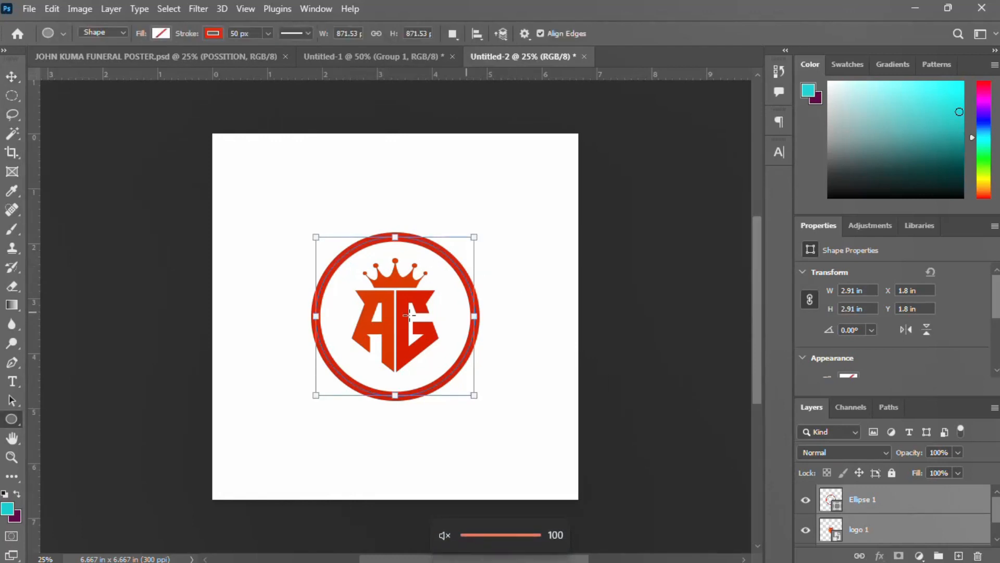
{"action": "left_click", "coordinate": [958, 555]}
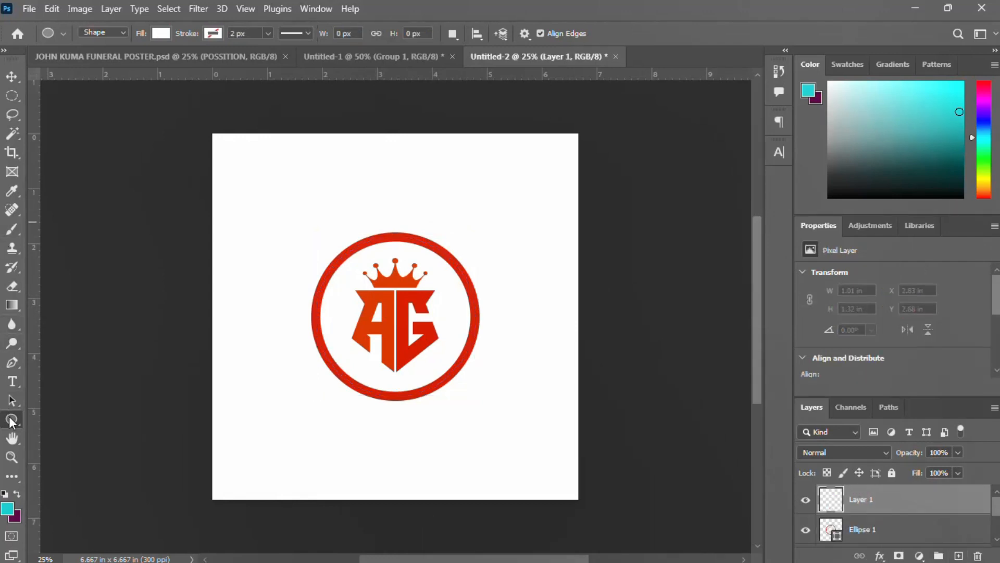
{"action": "right_click", "coordinate": [8, 418]}
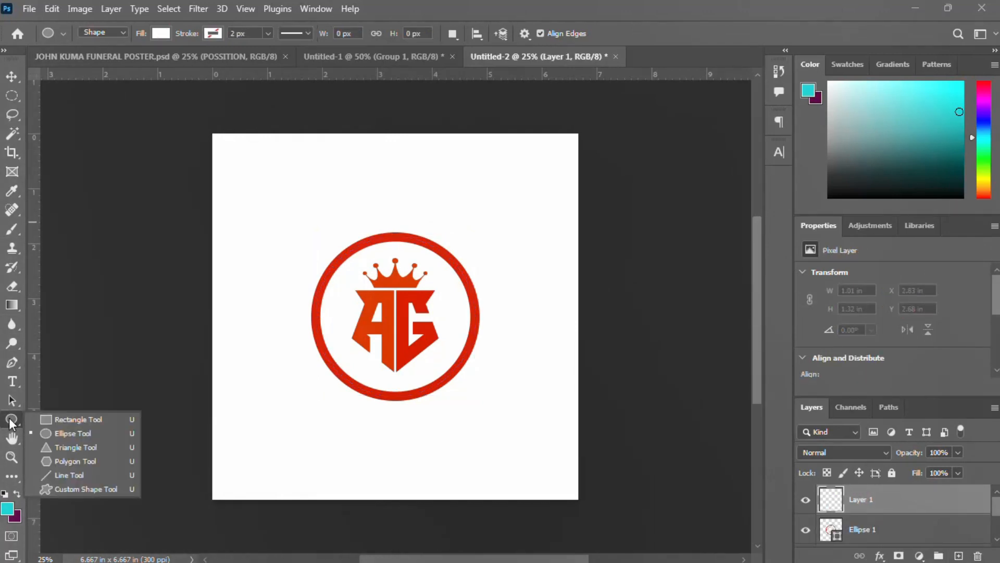
{"action": "left_click", "coordinate": [68, 488]}
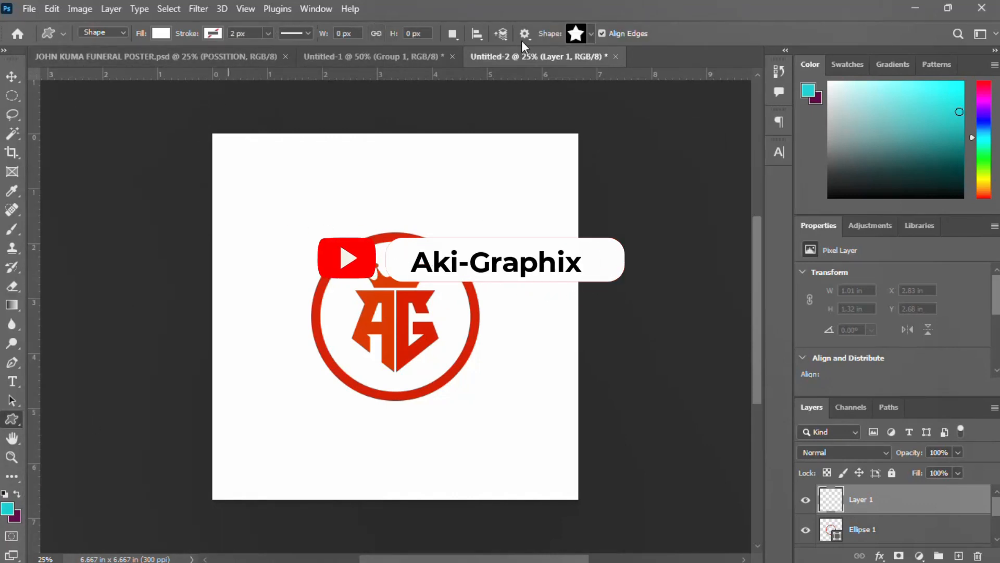
{"action": "left_click", "coordinate": [575, 33]}
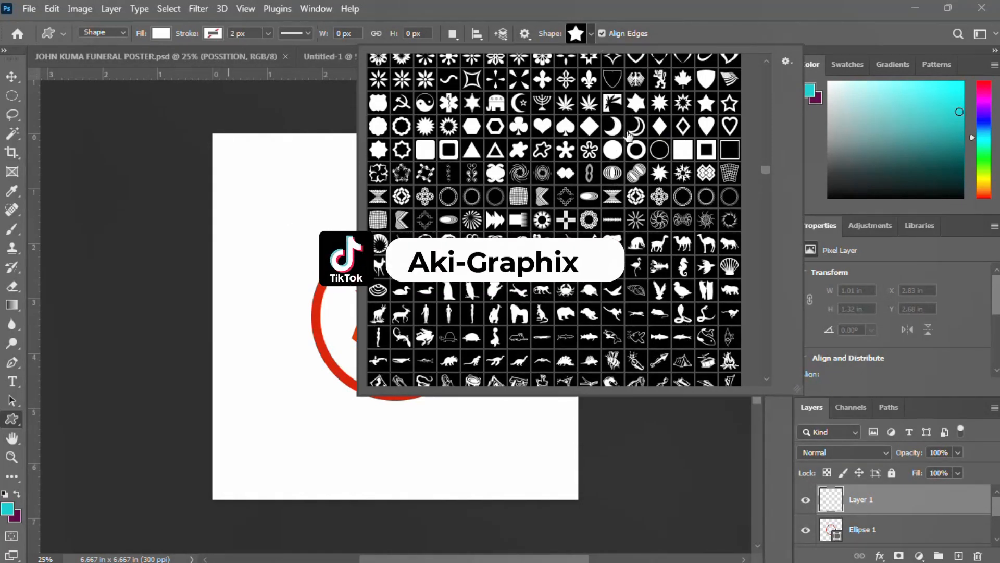
{"action": "left_click", "coordinate": [577, 34]}
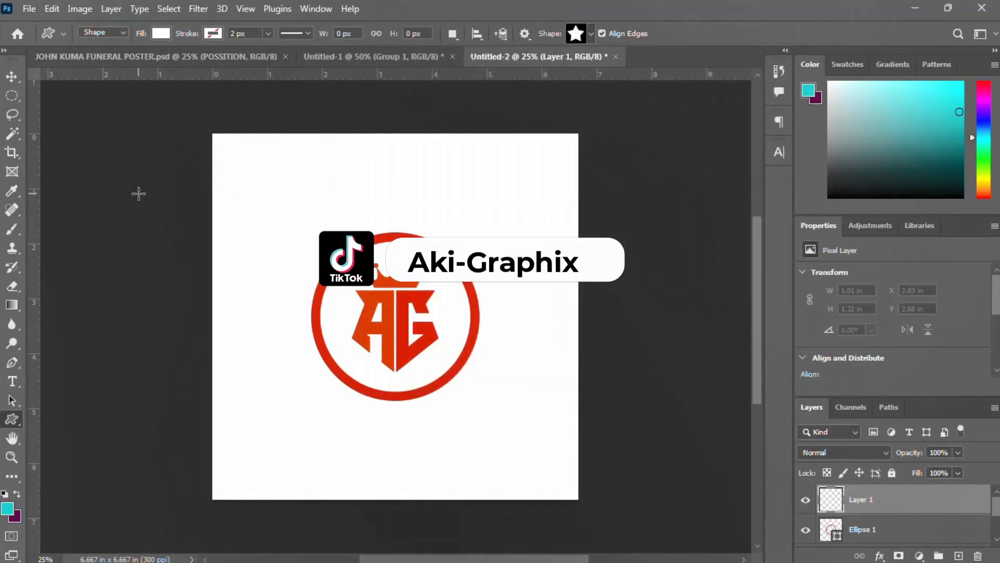
Step: Set the shape fill to red and draw a star about 105 by 100 px centred above the ring
{"action": "left_click", "coordinate": [161, 33]}
{"action": "left_click", "coordinate": [69, 110]}
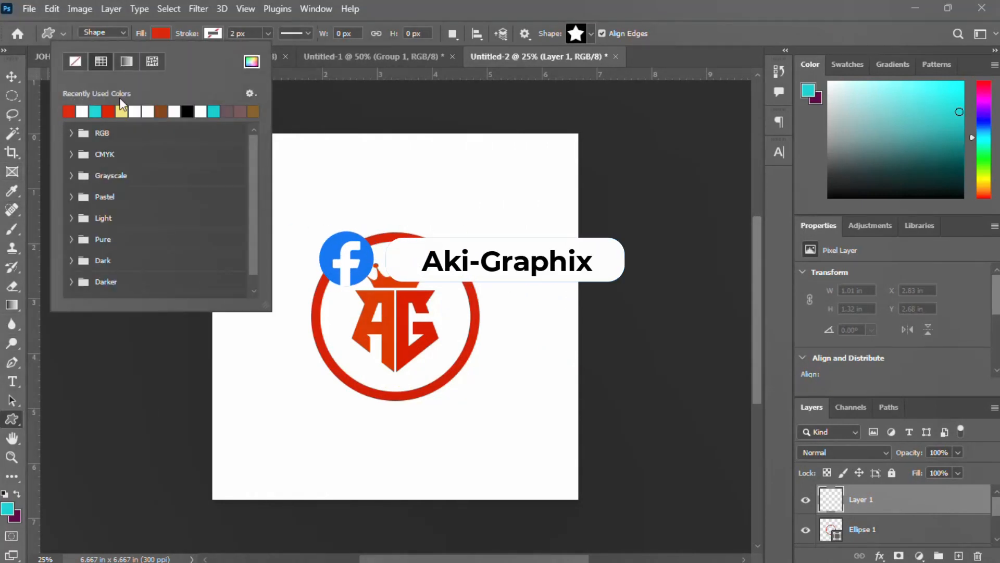
{"action": "left_click", "coordinate": [178, 39]}
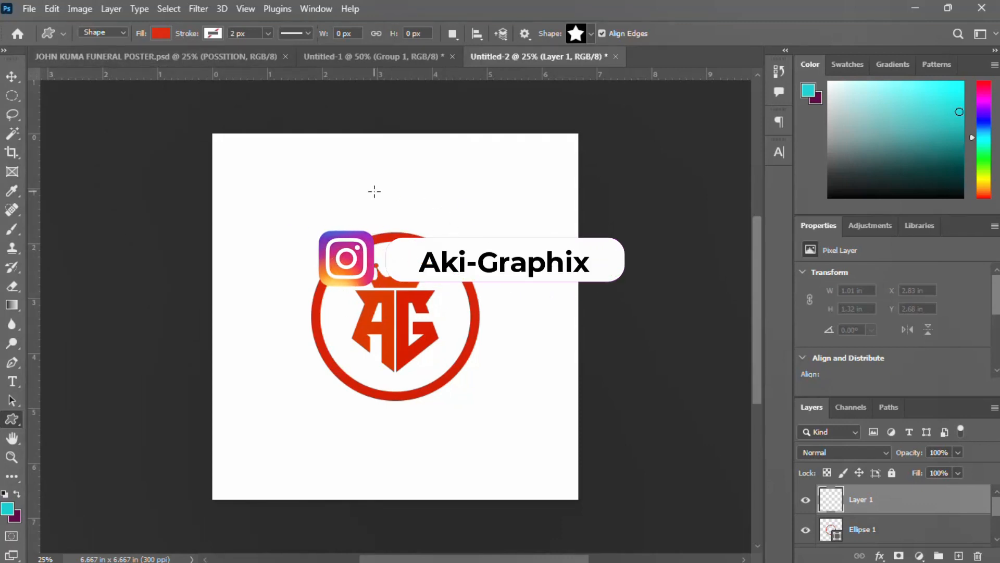
{"action": "left_click_drag", "start_coordinate": [386, 190], "coordinate": [407, 210]}
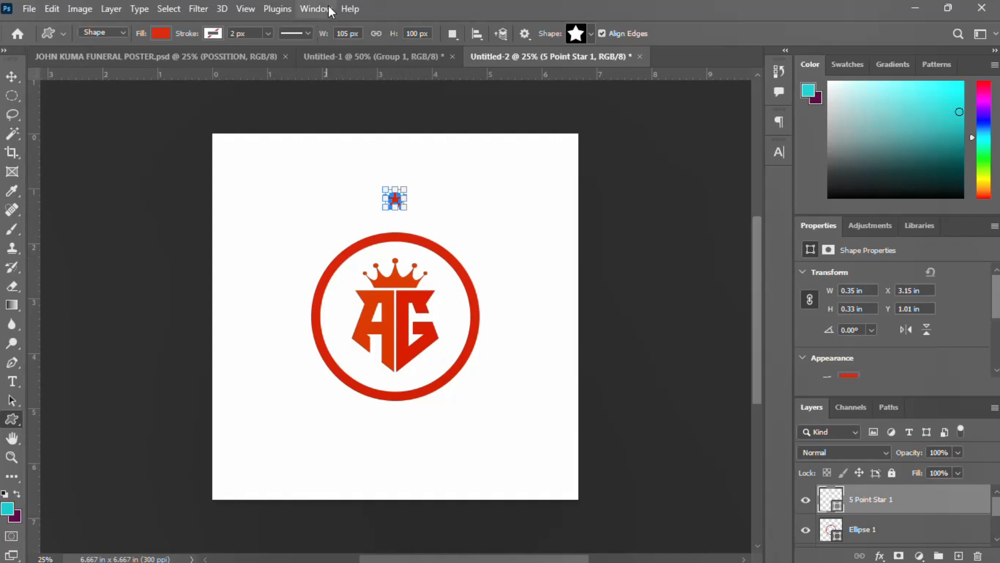
Step: Add a new guide layout with the offered settings, plus a vertical and a horizontal guide crossing at the canvas centre
{"action": "left_click", "coordinate": [247, 9]}
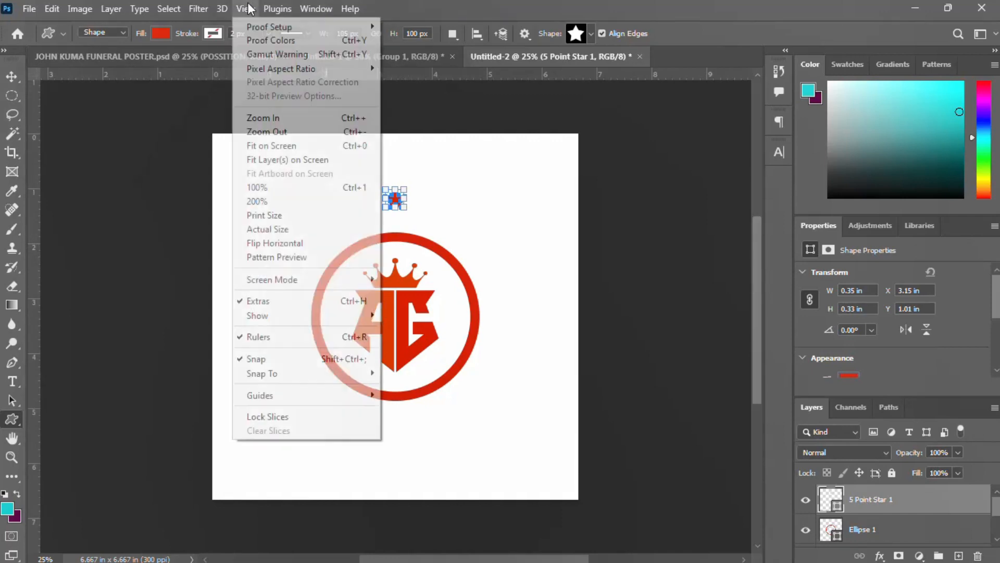
{"action": "mouse_move", "coordinate": [307, 397]}
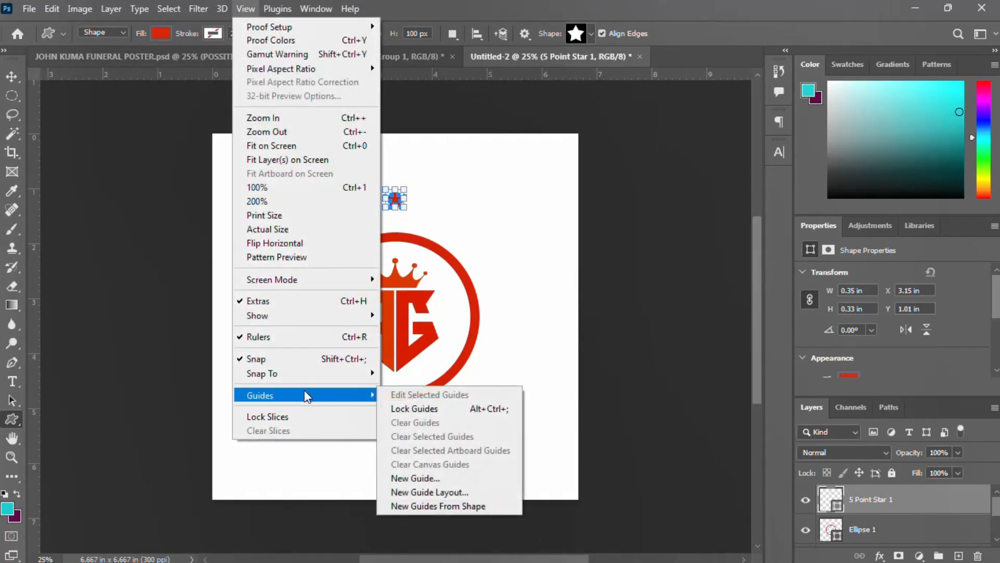
{"action": "left_click", "coordinate": [479, 494]}
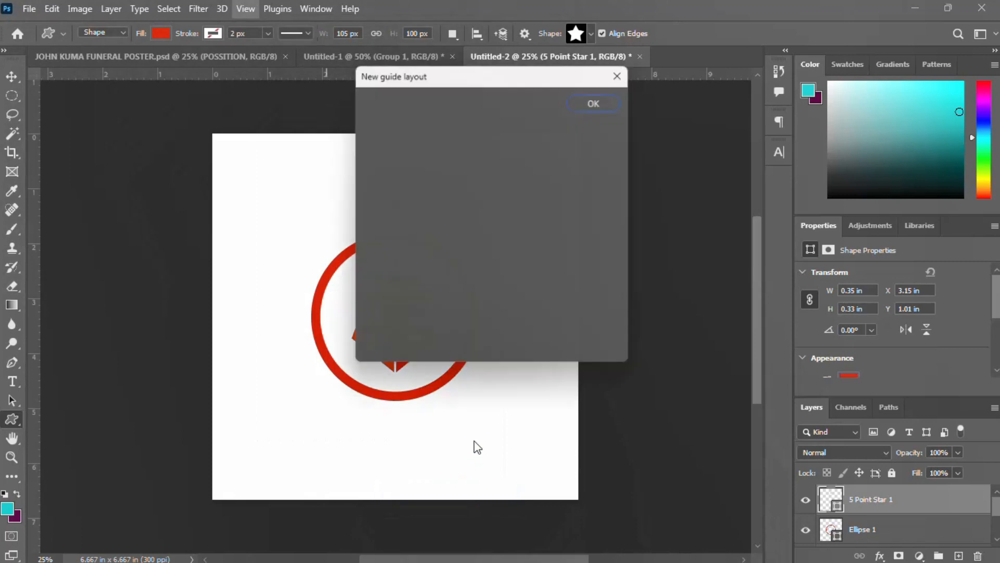
{"action": "left_click", "coordinate": [601, 101]}
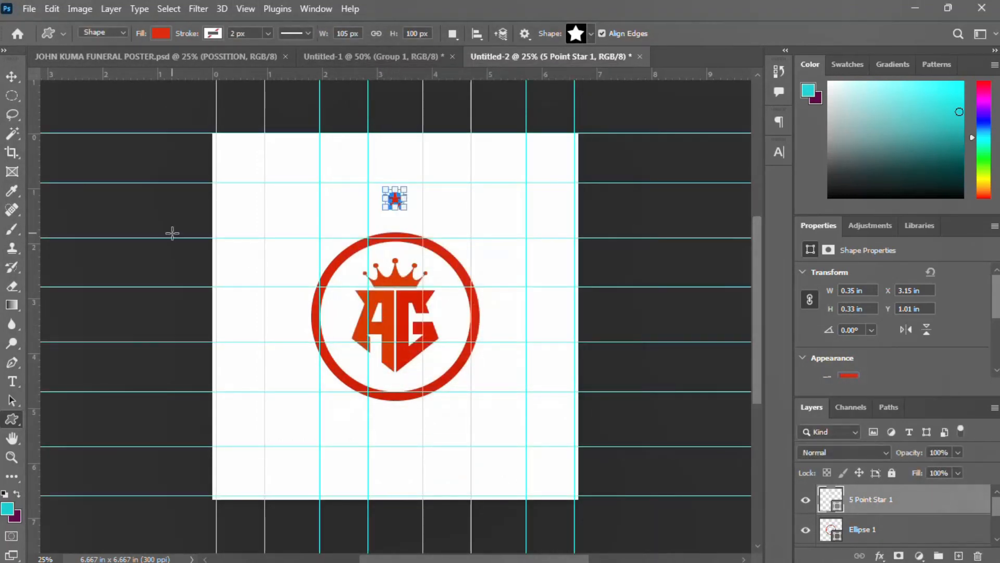
{"action": "left_click_drag", "start_coordinate": [36, 211], "coordinate": [396, 258]}
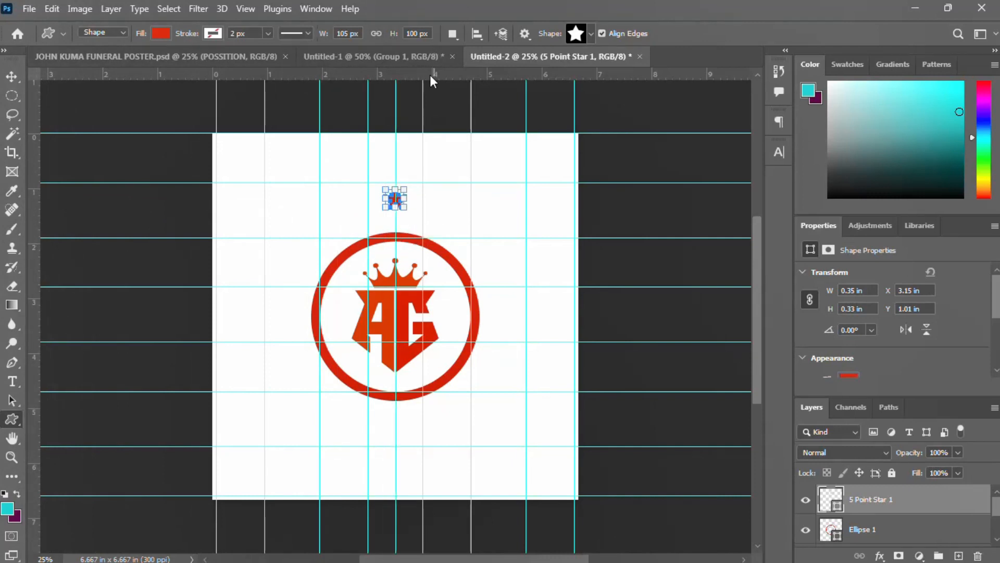
{"action": "left_click_drag", "start_coordinate": [433, 74], "coordinate": [426, 316]}
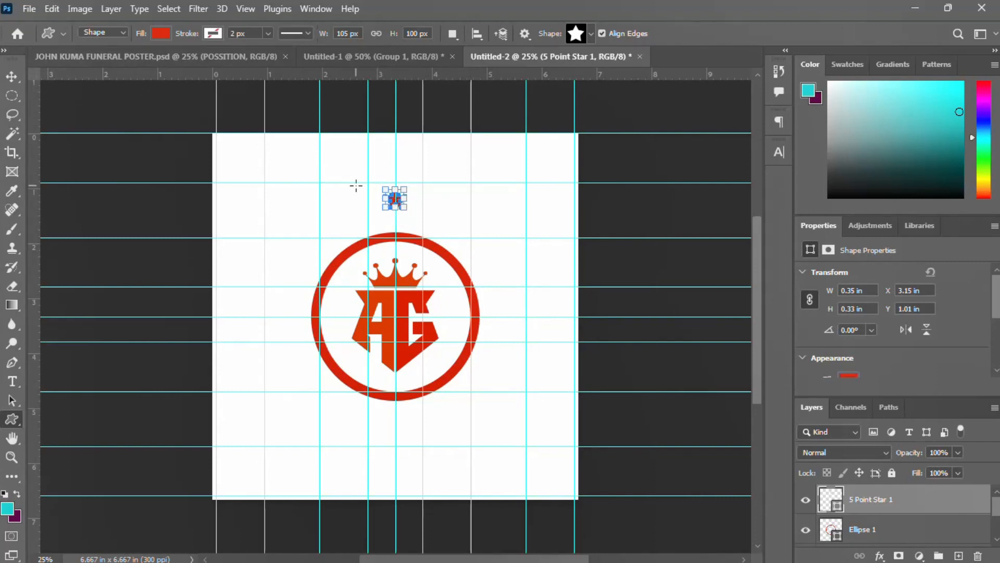
Step: Free-transform the star with its reference point moved to the central guide intersection, and rotate it by 360/12 (30°)
{"action": "key", "text": "Return"}
{"action": "key", "text": "v"}
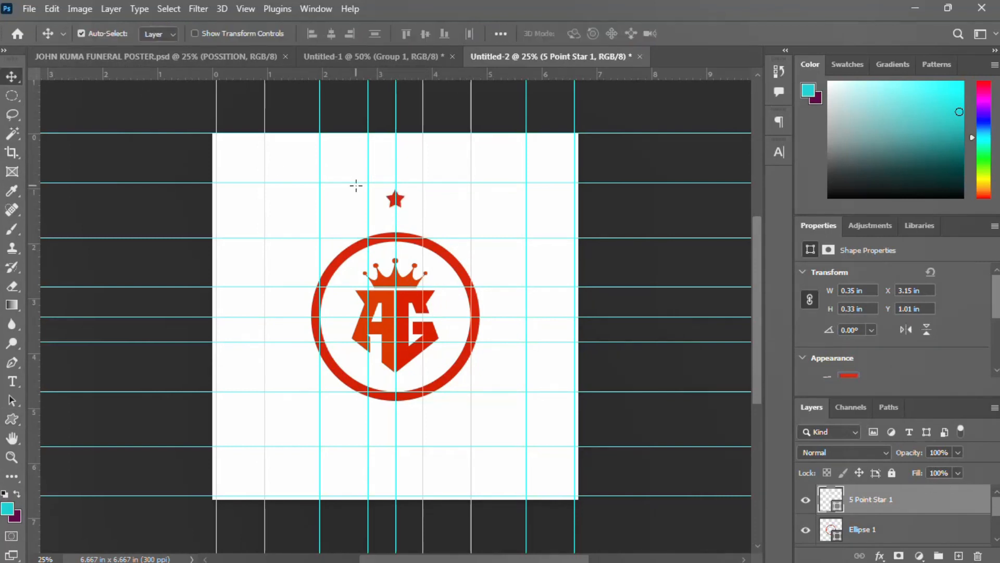
{"action": "key", "text": "ctrl+t"}
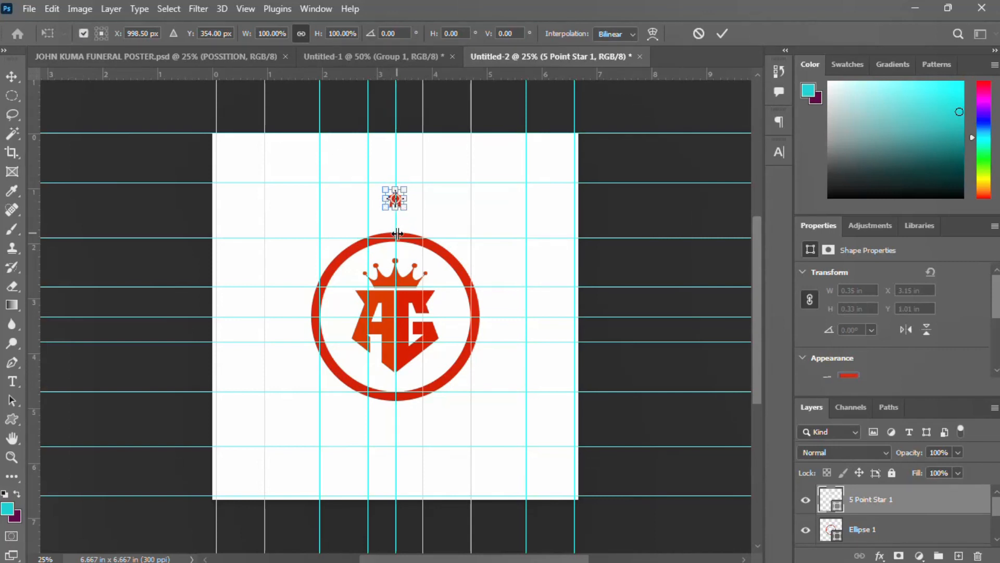
{"action": "left_click_drag", "start_coordinate": [397, 195], "coordinate": [396, 317]}
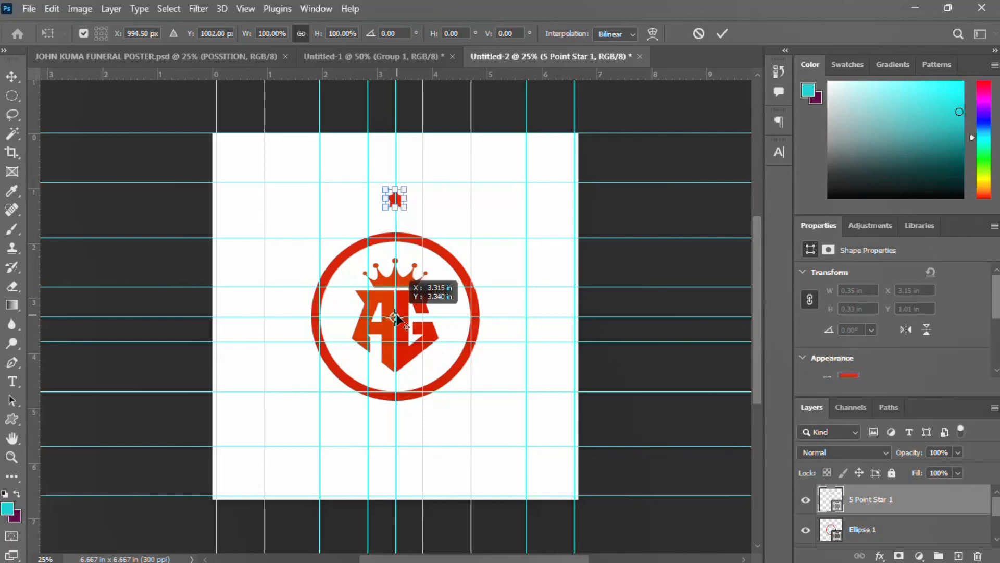
{"action": "left_click_drag", "start_coordinate": [396, 316], "coordinate": [397, 317]}
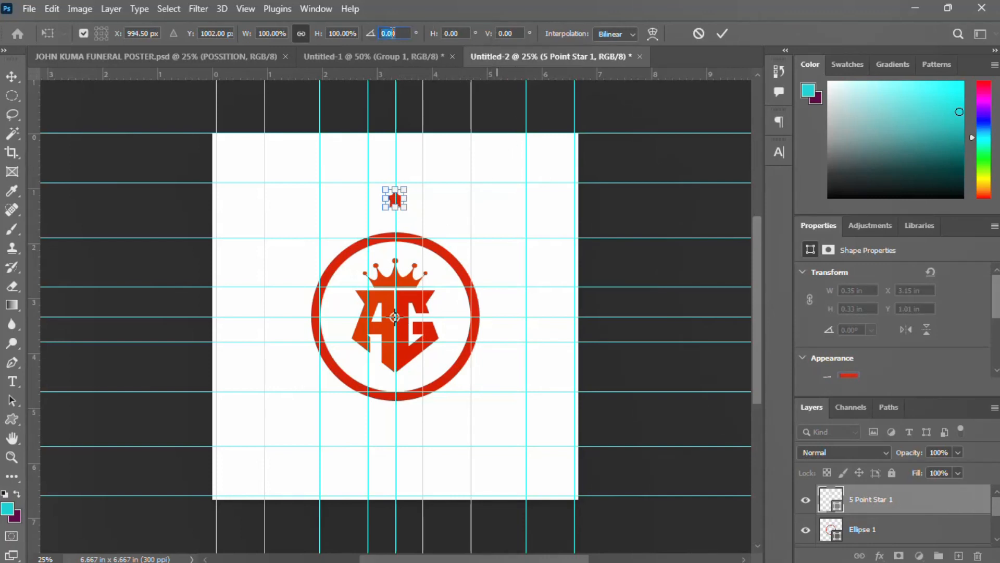
{"action": "type", "text": "360/12"}
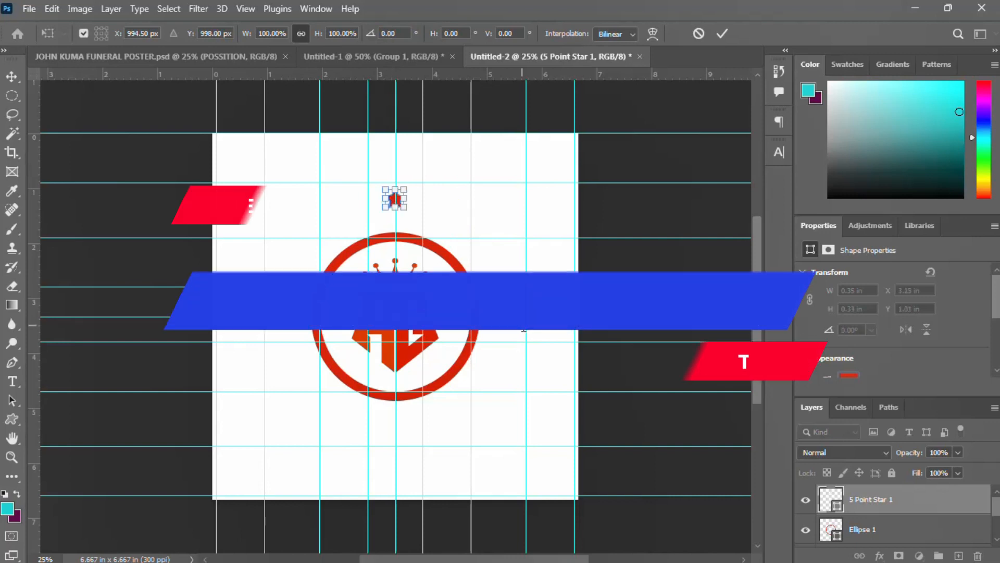
{"action": "key", "text": "Escape"}
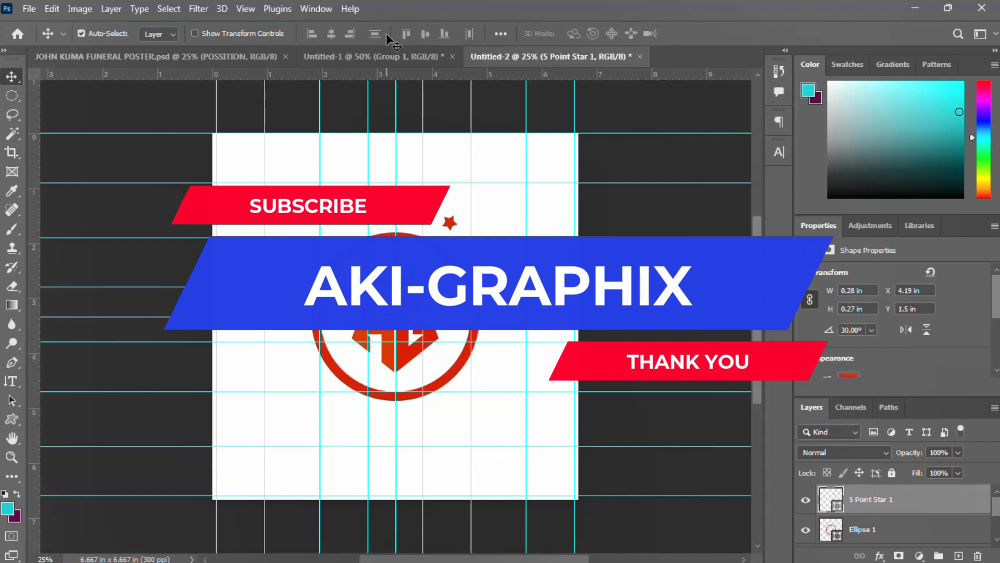
Step: Repeat the 30° rotation on successive copies of the star until twelve stars encircle the ring
{"action": "key", "text": "ctrl+alt+shift+t"}
{"action": "key", "text": "ctrl+alt+shift+t"}
{"action": "key", "text": "ctrl+alt+shift+t"}
{"action": "key", "text": "ctrl+alt+shift+t"}
{"action": "key", "text": "ctrl+alt+shift+t"}
{"action": "key", "text": "ctrl+alt+shift+t"}
{"action": "key", "text": "ctrl+alt+shift+t"}
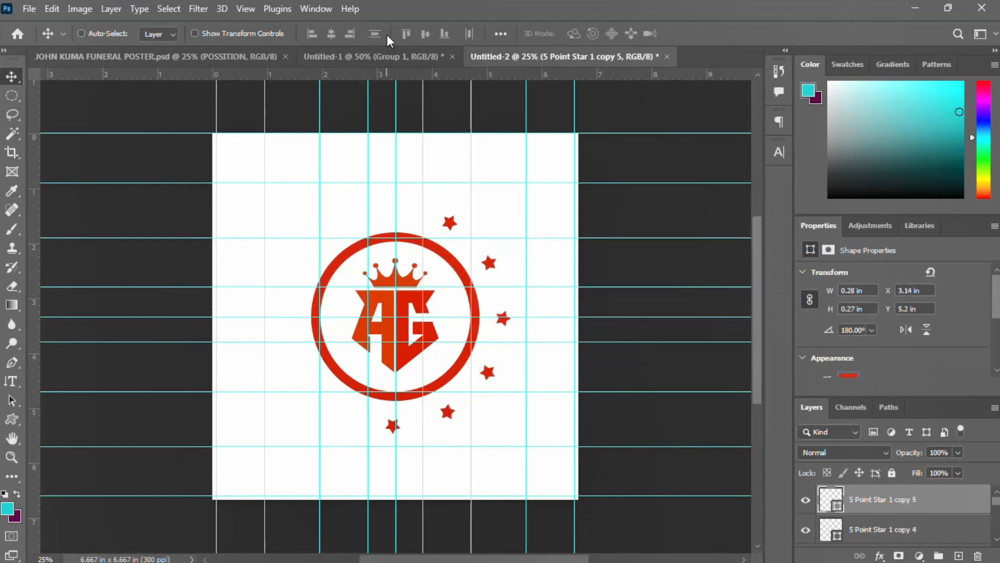
{"action": "key", "text": "ctrl+alt+shift+t"}
{"action": "key", "text": "ctrl+alt+shift+t"}
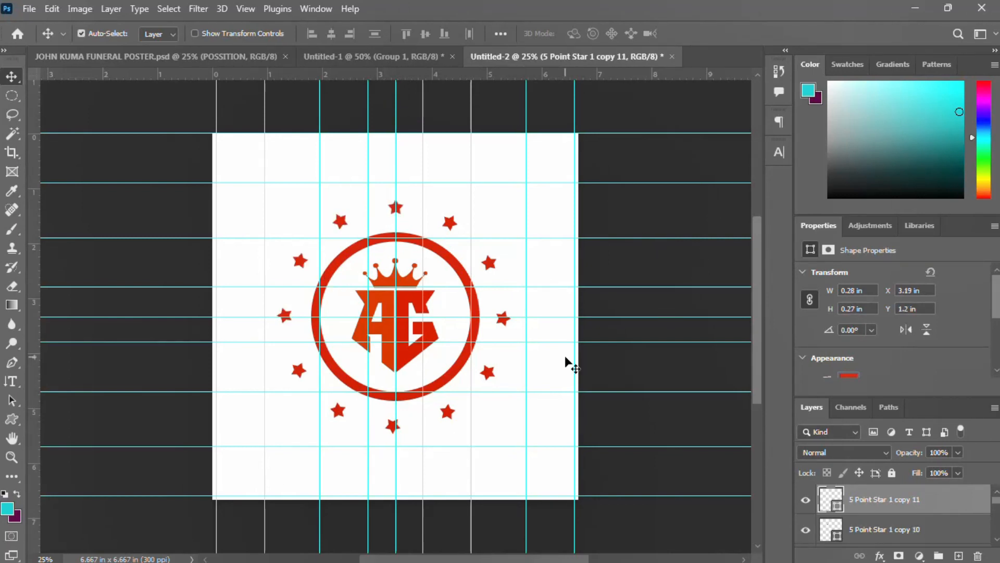
Step: Examine the spacing of the stars around the ring at several zoom levels
{"action": "key", "text": "ctrl+0"}
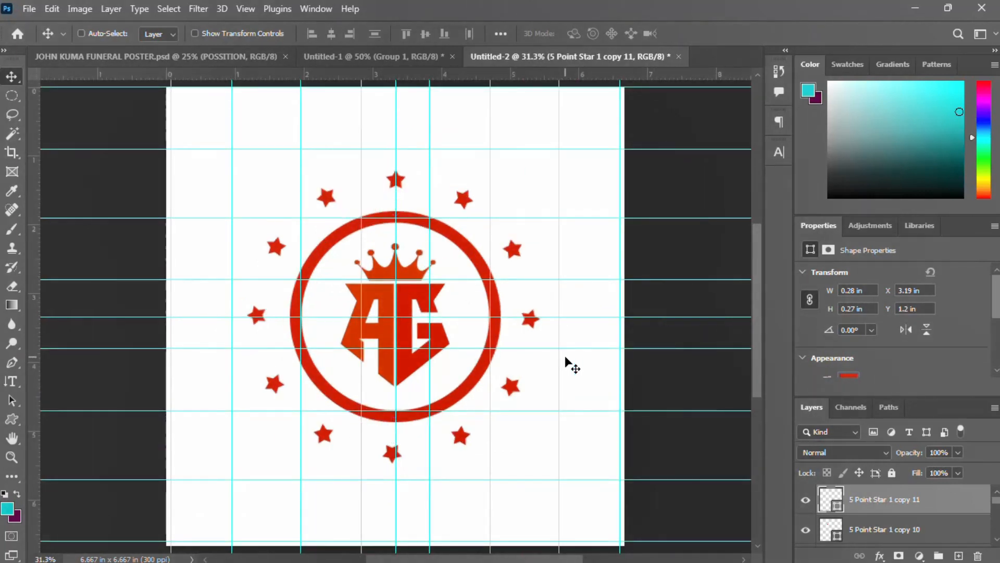
{"action": "key", "text": "ctrl+minus"}
{"action": "key", "text": "ctrl+minus"}
{"action": "key", "text": "ctrl+minus"}
{"action": "key", "text": "ctrl+plus"}
{"action": "key", "text": "ctrl+plus"}
{"action": "key", "text": "ctrl+plus"}
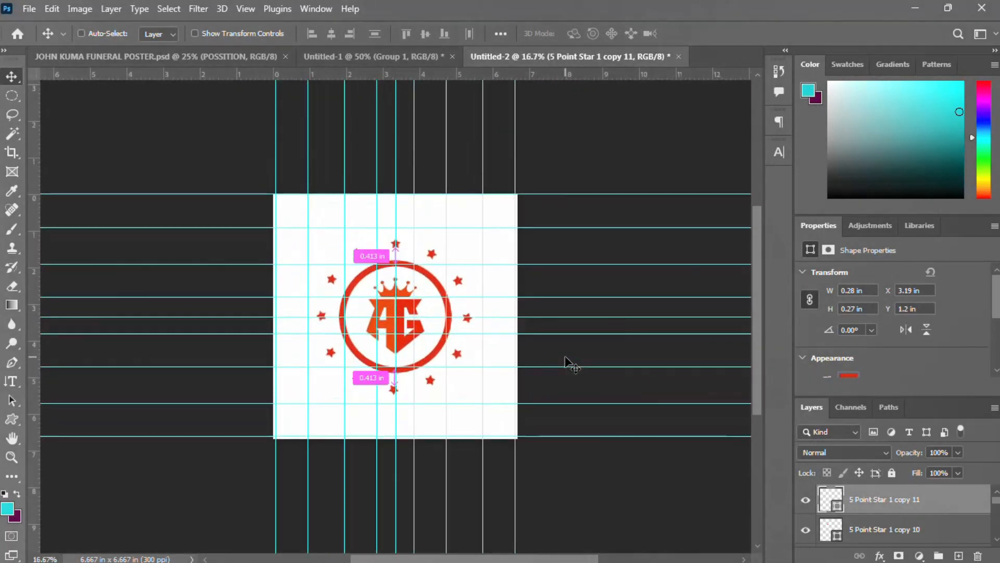
{"action": "key", "text": "ctrl+plus"}
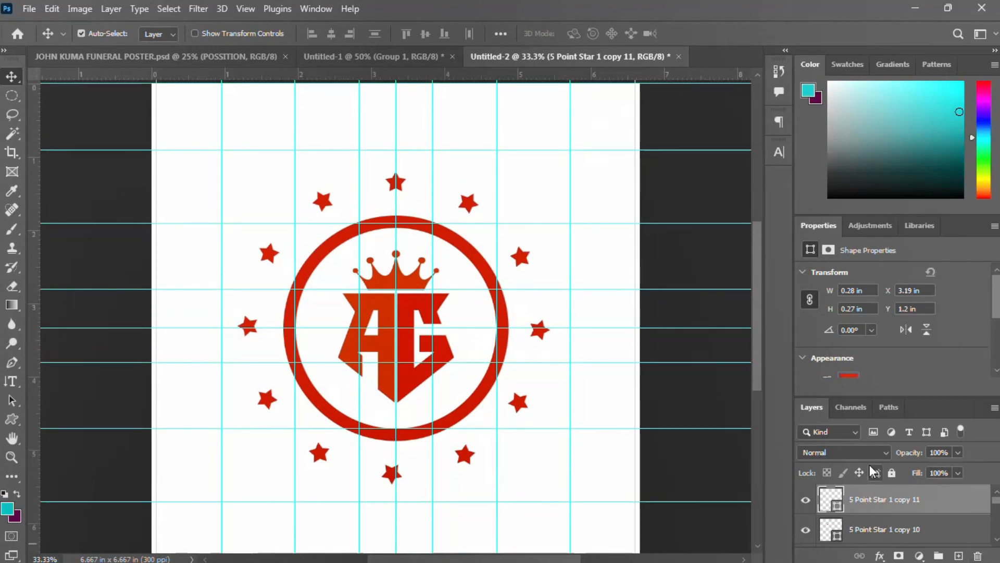
Step: Select all twelve star layers and group them, checking the group by toggling its visibility
{"action": "scroll", "coordinate": [871, 500], "scroll_direction": "down", "scroll_amount": 2}
{"action": "scroll", "coordinate": [871, 500], "scroll_direction": "down", "scroll_amount": 2}
{"action": "left_click", "coordinate": [865, 500]}
{"action": "scroll", "coordinate": [863, 501], "scroll_direction": "up", "scroll_amount": 6}
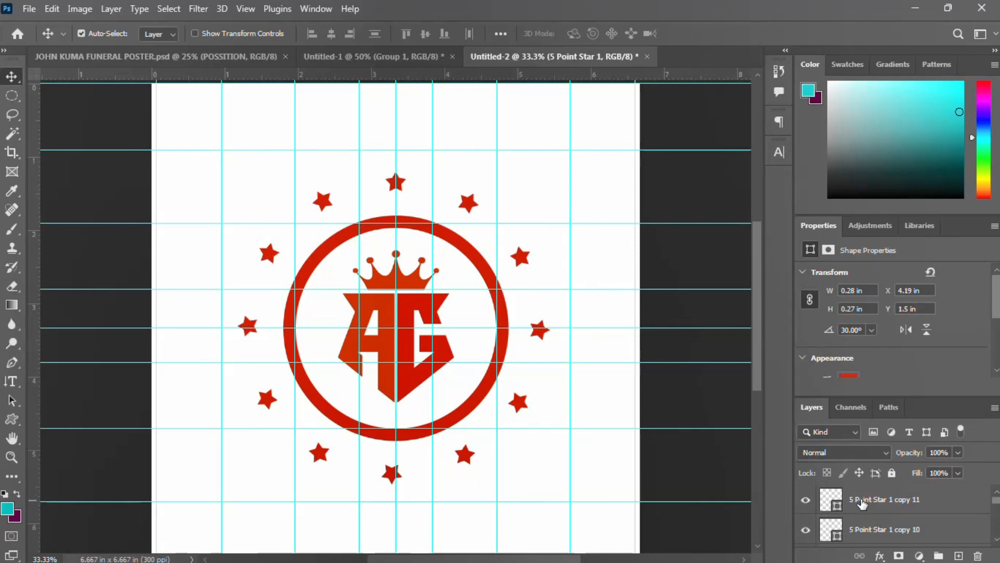
{"action": "left_click", "coordinate": [865, 500], "text": "shift"}
{"action": "key", "text": "ctrl+t"}
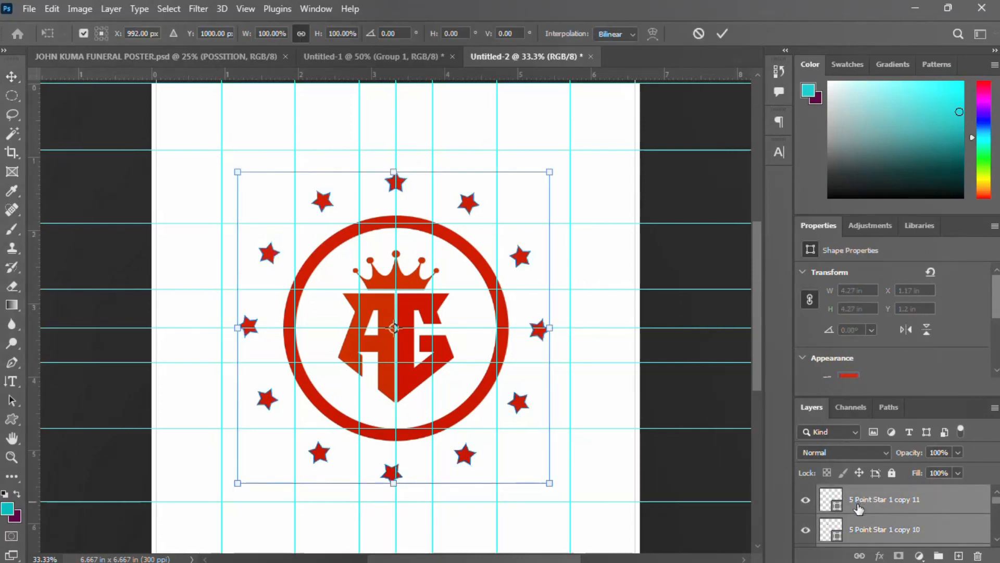
{"action": "key", "text": "Return"}
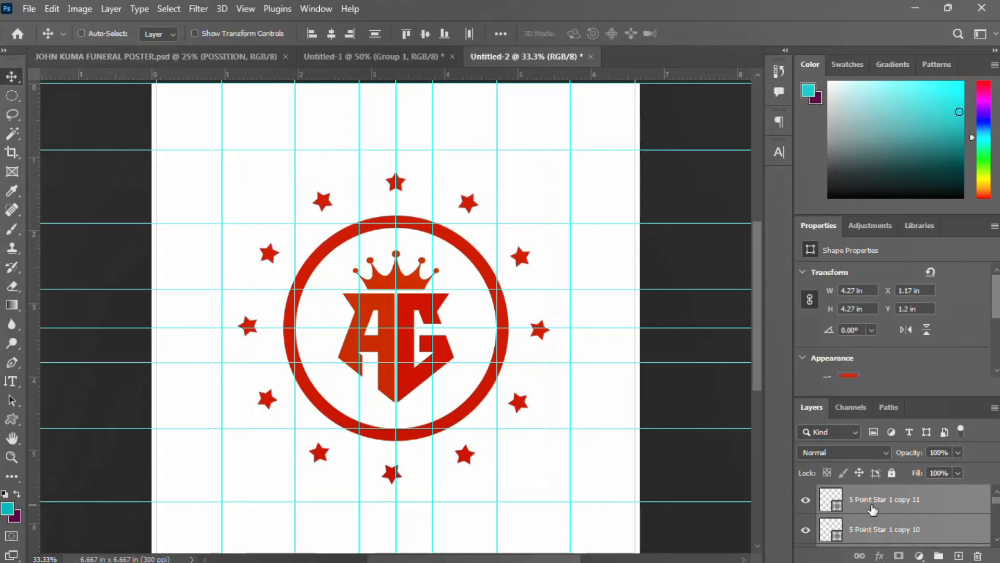
{"action": "key", "text": "ctrl+g"}
{"action": "left_click", "coordinate": [807, 495]}
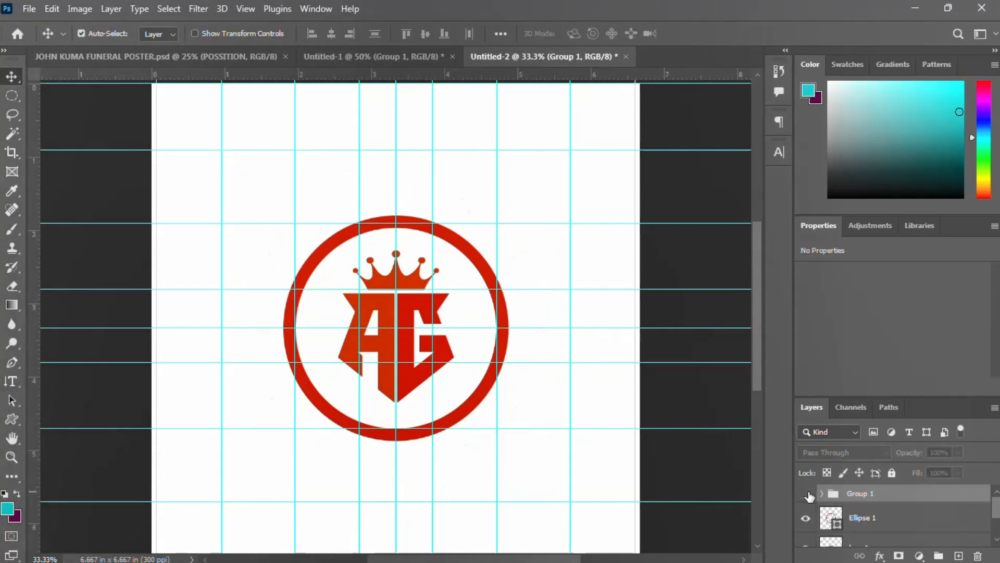
{"action": "left_click", "coordinate": [808, 495]}
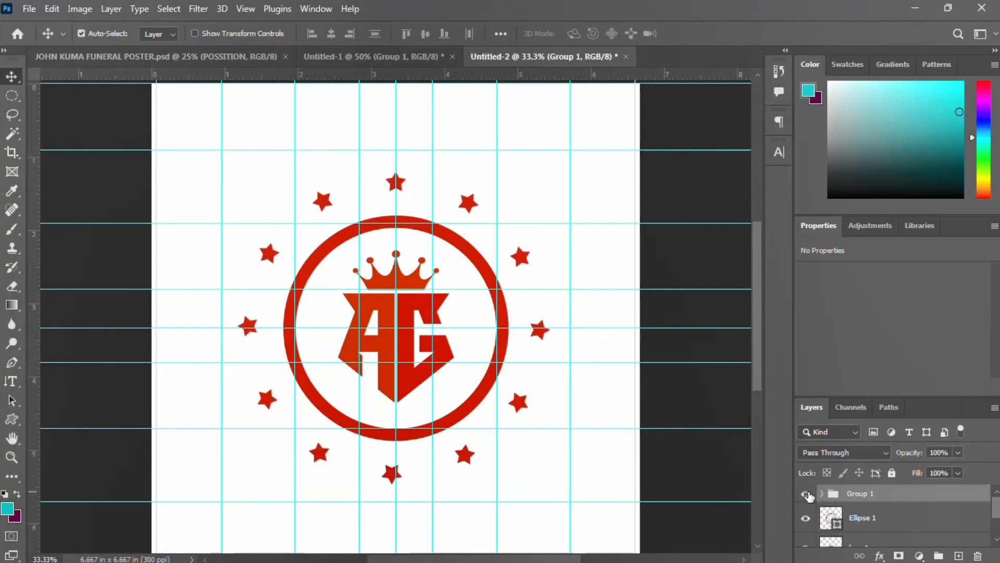
Step: Group the ring layer together with the logo layer
{"action": "left_click", "coordinate": [808, 524]}
{"action": "left_click", "coordinate": [808, 522]}
{"action": "left_click", "coordinate": [862, 518]}
{"action": "scroll", "coordinate": [866, 520], "scroll_direction": "down", "scroll_amount": 1}
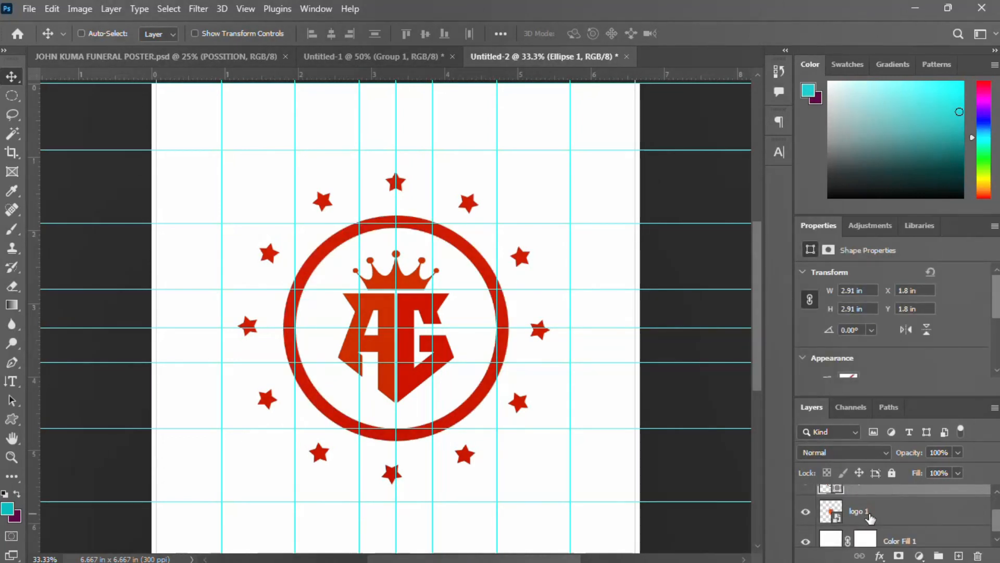
{"action": "left_click", "coordinate": [869, 516], "text": "shift"}
{"action": "key", "text": "ctrl+g"}
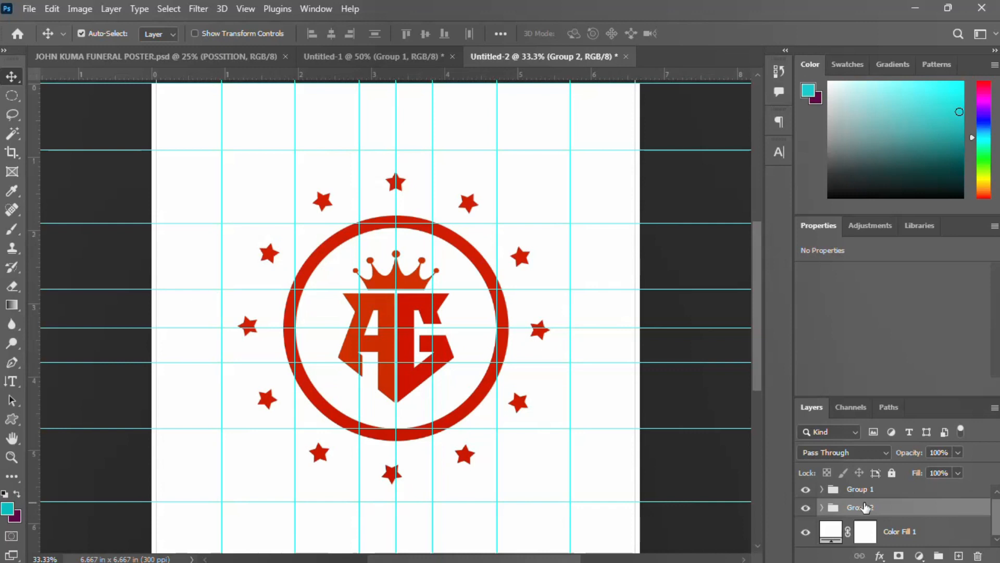
Step: Enlarge the crowned AG logo about its centre to about 1.92 × 2.52 in inside the ring, then collapse its group
{"action": "left_click", "coordinate": [822, 507]}
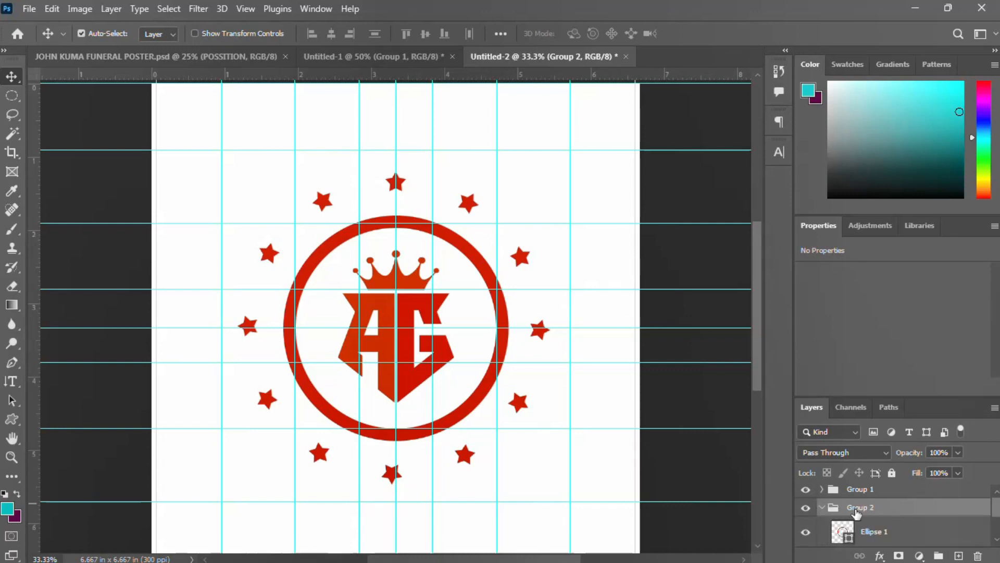
{"action": "left_click", "coordinate": [864, 537]}
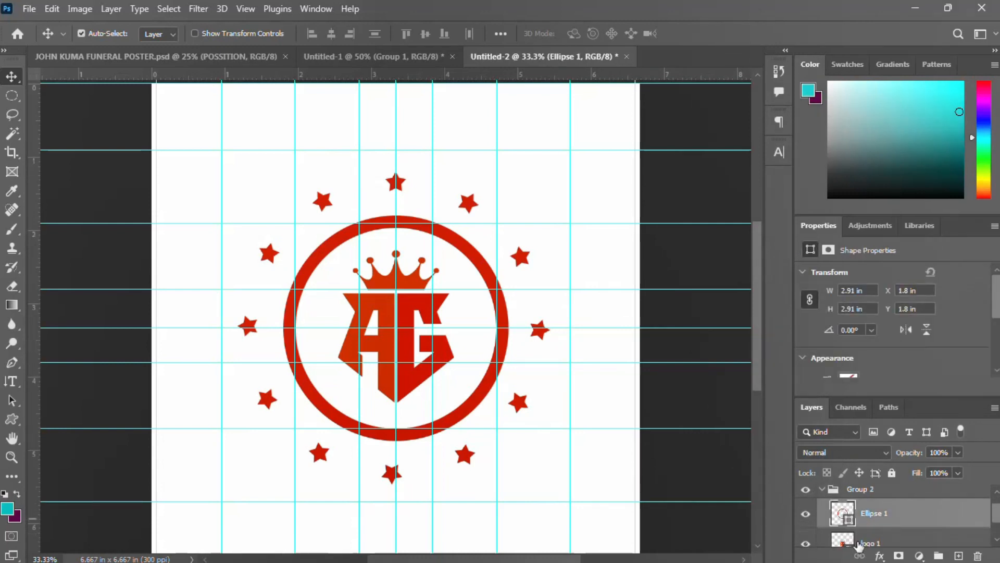
{"action": "scroll", "coordinate": [859, 542], "scroll_direction": "down", "scroll_amount": 1}
{"action": "left_click", "coordinate": [859, 542]}
{"action": "key", "text": "ctrl+t"}
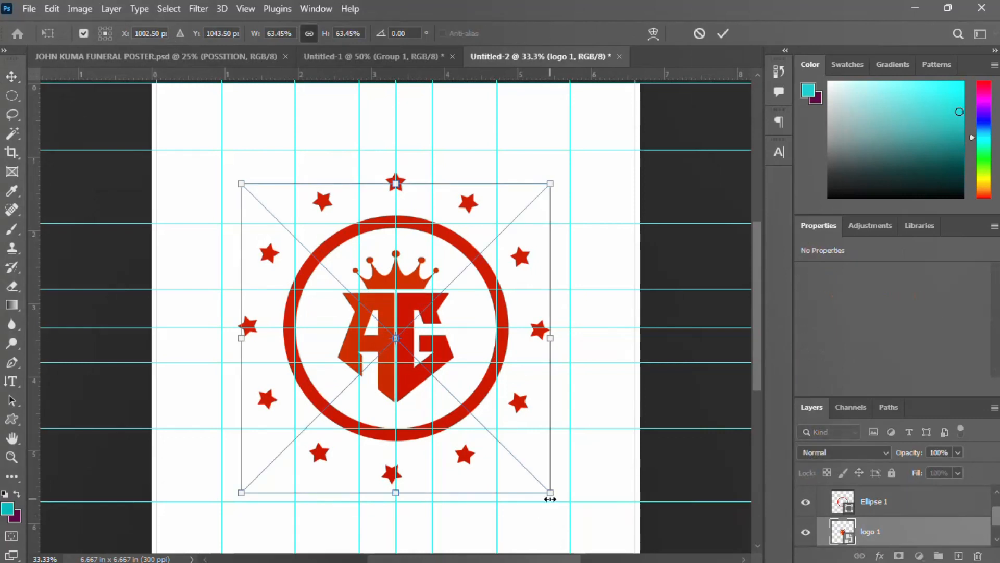
{"action": "left_click_drag", "start_coordinate": [557, 496], "coordinate": [596, 517]}
{"action": "key", "text": "Return"}
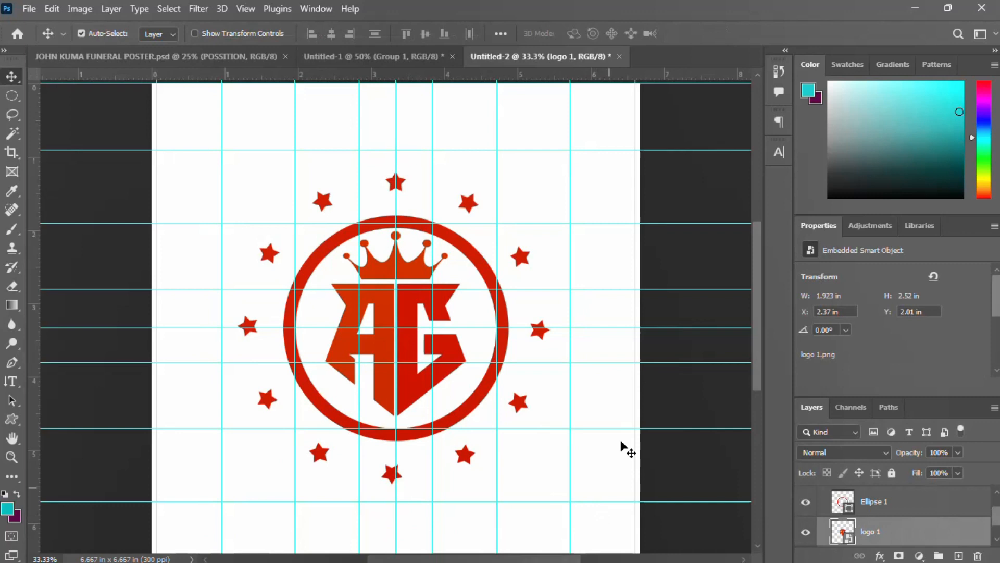
{"action": "scroll", "coordinate": [875, 514], "scroll_direction": "up", "scroll_amount": 2}
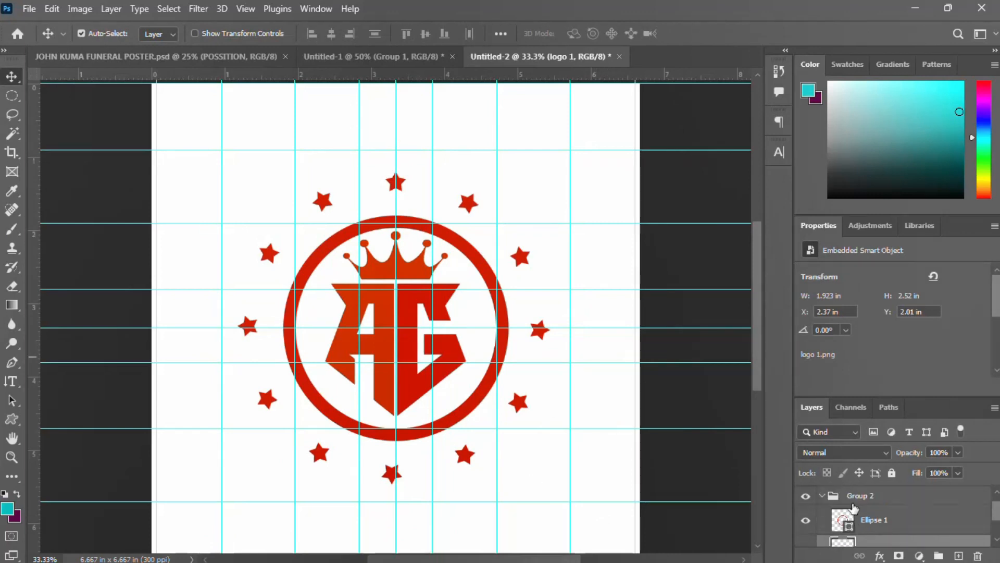
{"action": "left_click", "coordinate": [823, 512]}
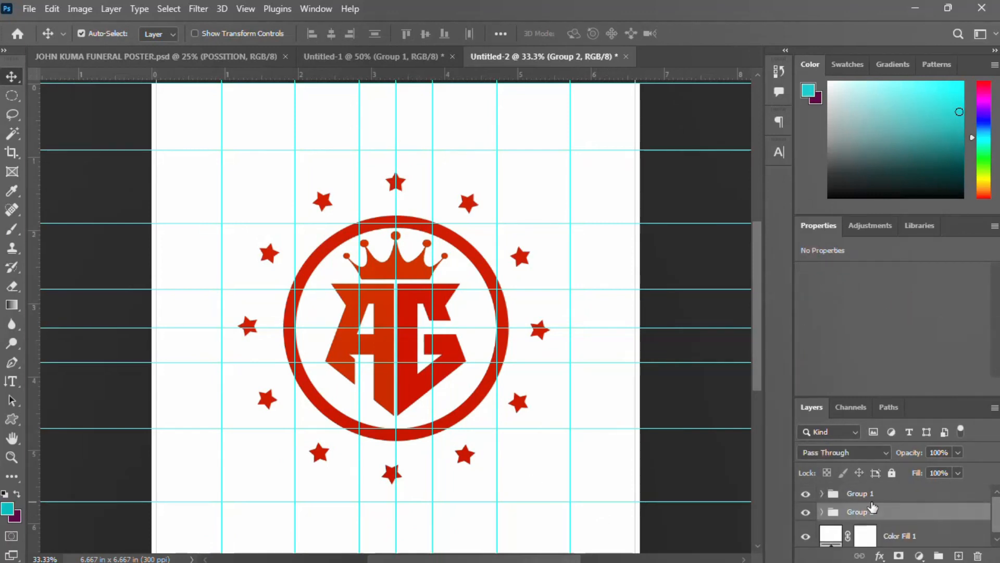
Step: Scale the star group and the ring-and-logo group down together about their common centre
{"action": "left_click", "coordinate": [882, 495]}
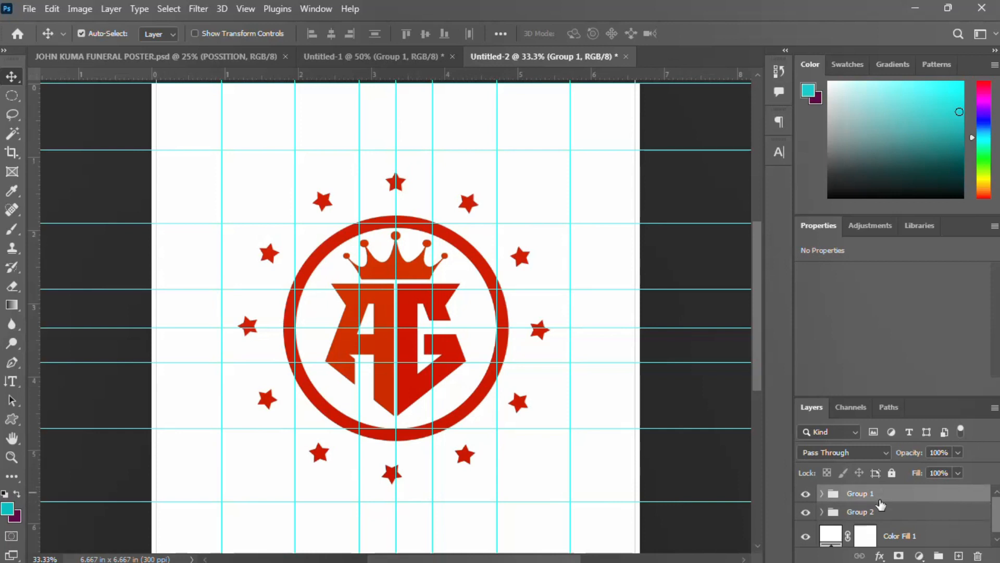
{"action": "key", "text": "ctrl"}
{"action": "left_click", "coordinate": [877, 515], "text": "ctrl"}
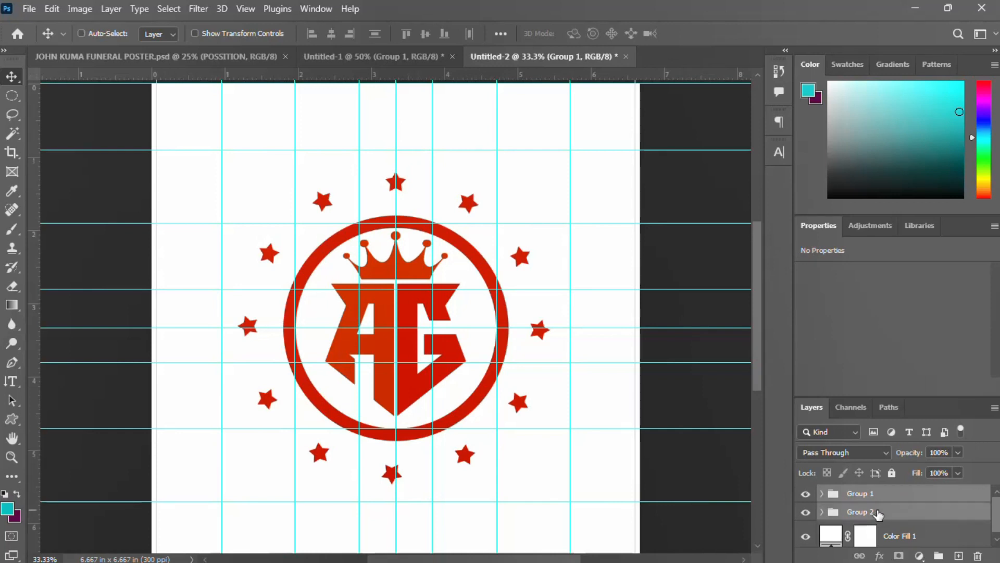
{"action": "key", "text": "ctrl+t"}
{"action": "left_click_drag", "start_coordinate": [550, 171], "coordinate": [511, 233]}
{"action": "key", "text": "Return"}
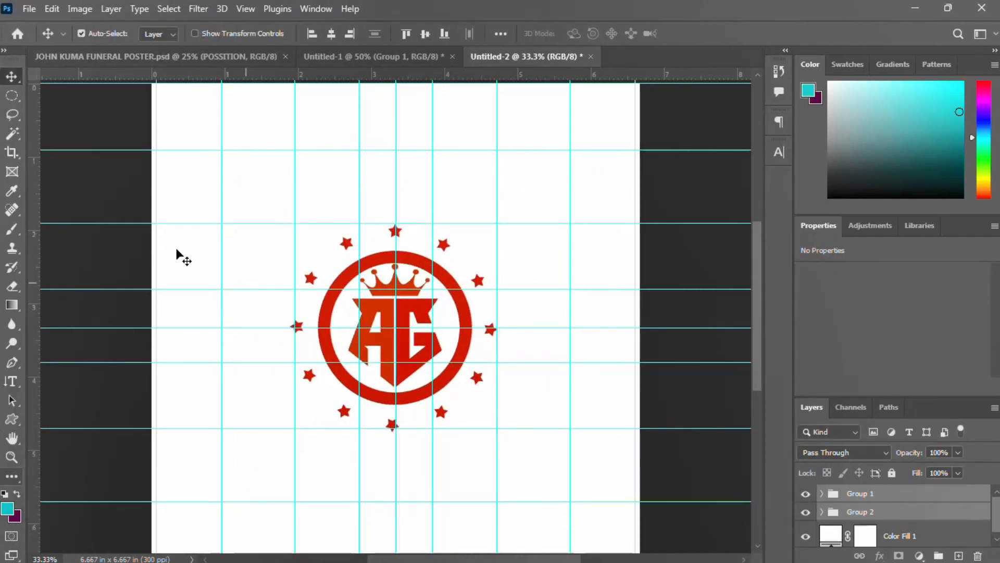
Step: Examine the finished emblem's stars, ring and logo at several zoom levels
{"action": "key", "text": "ctrl+minus"}
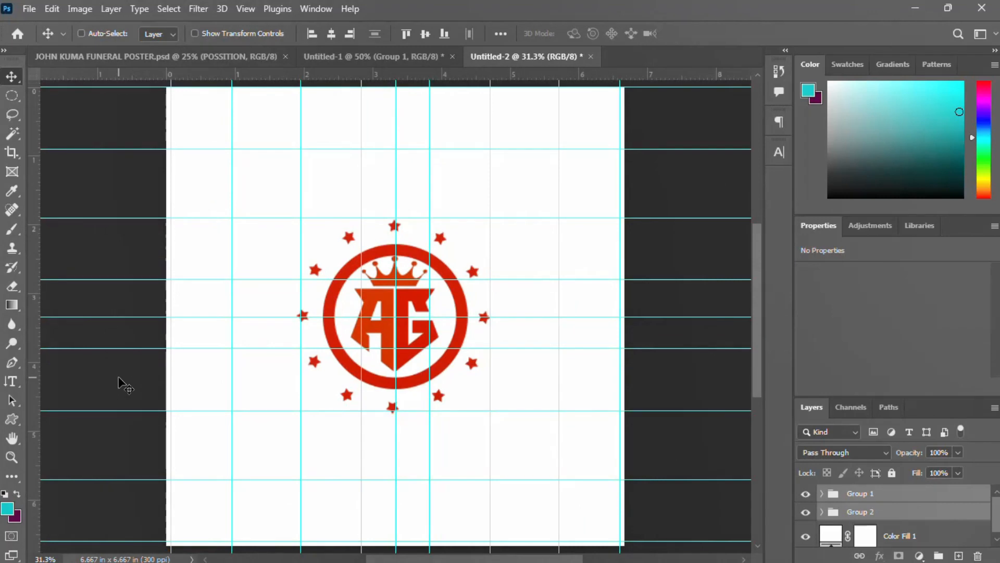
{"action": "key", "text": "ctrl+minus"}
{"action": "key", "text": "ctrl+plus"}
{"action": "key", "text": "ctrl+plus"}
{"action": "key", "text": "ctrl+plus"}
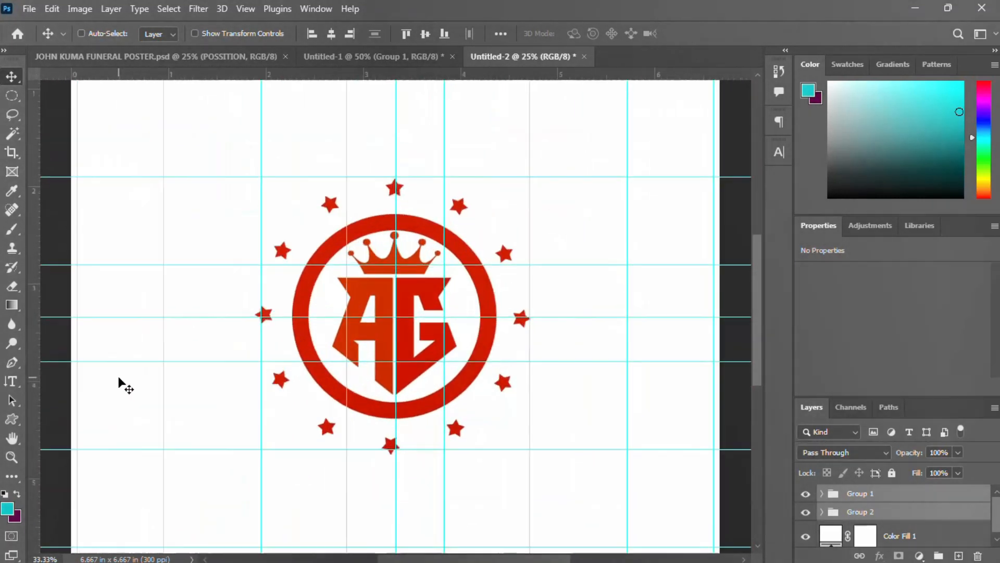
{"action": "key", "text": "ctrl+0"}
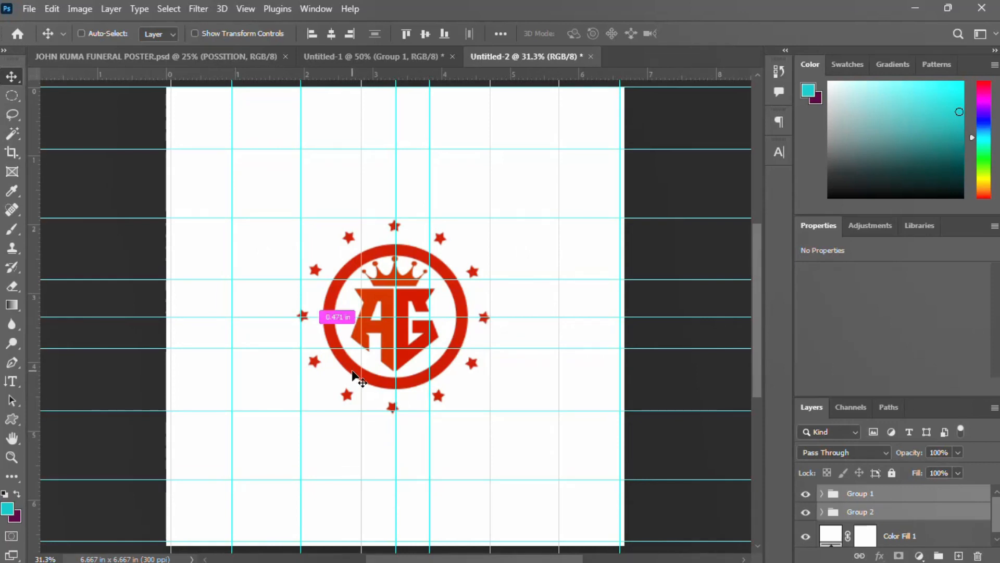
{"action": "key", "text": "ctrl+plus"}
{"action": "key", "text": "ctrl+plus"}
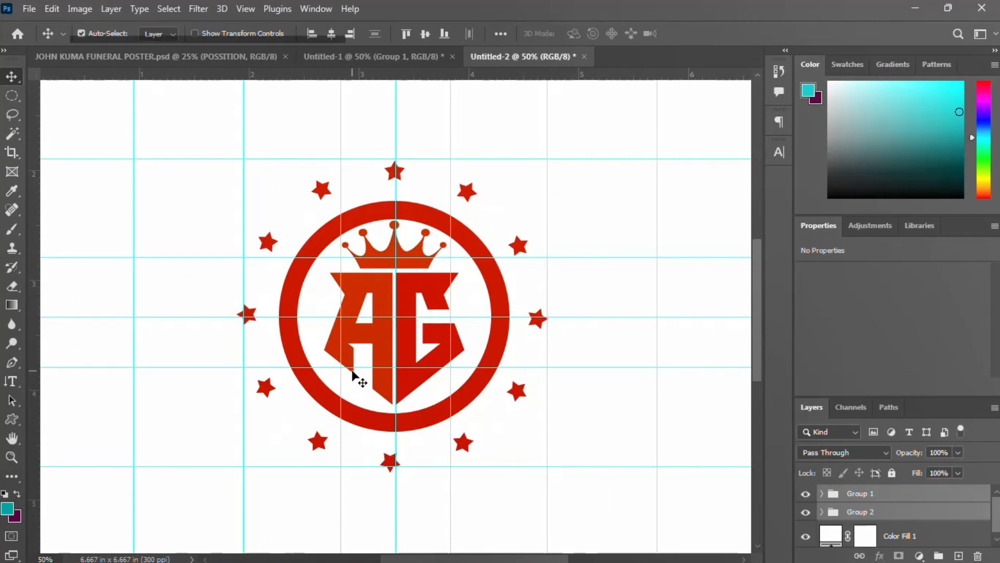
{"action": "scroll", "coordinate": [521, 292], "scroll_direction": "down", "scroll_amount": 2}
{"action": "scroll", "coordinate": [519, 299], "scroll_direction": "down", "scroll_amount": 1}
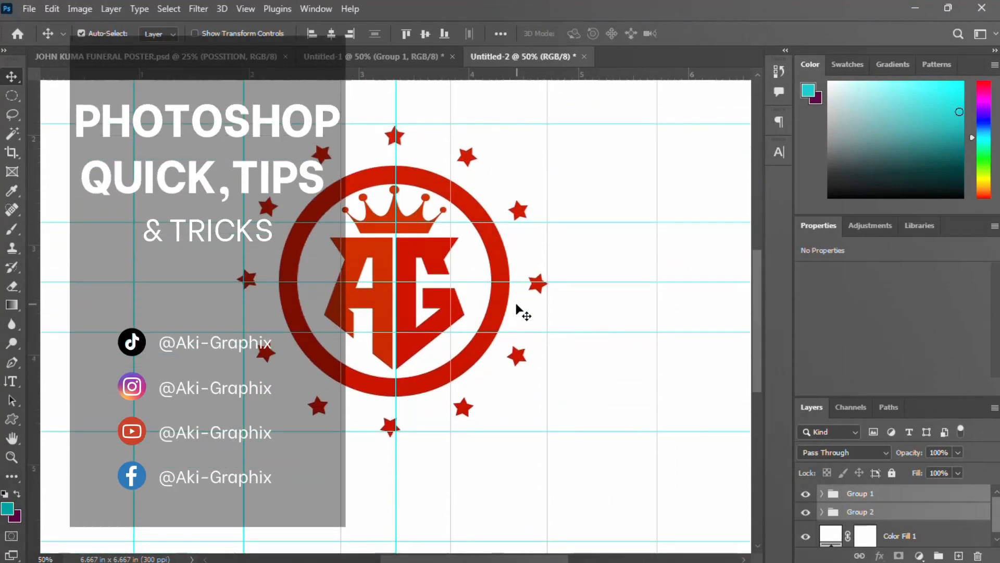